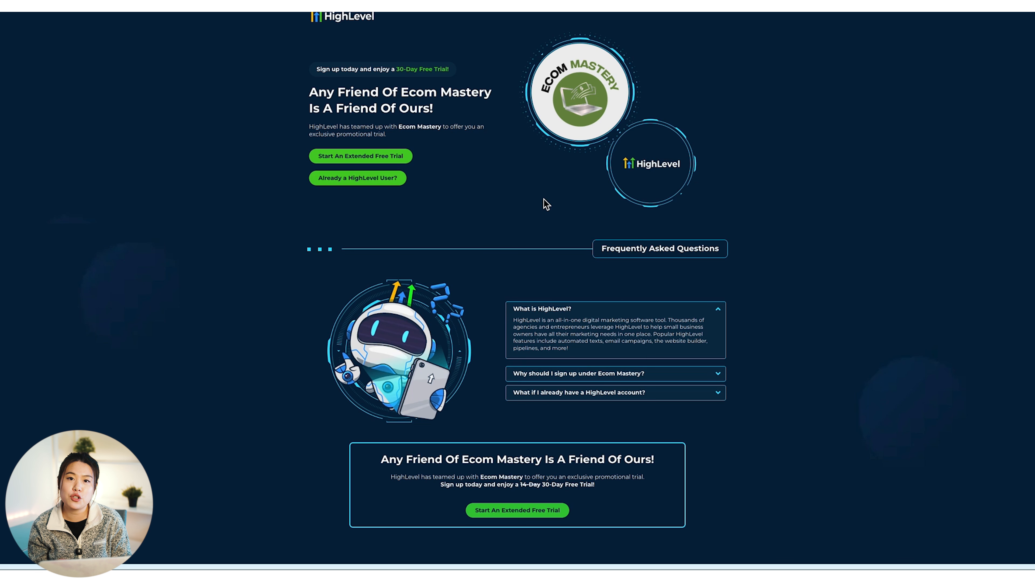
# Scroll the Ecom Mastery promo page on the way to HighLevel's Launchpad Ecommerce setup guide
pyautogui.scroll(-1, 502, 220)
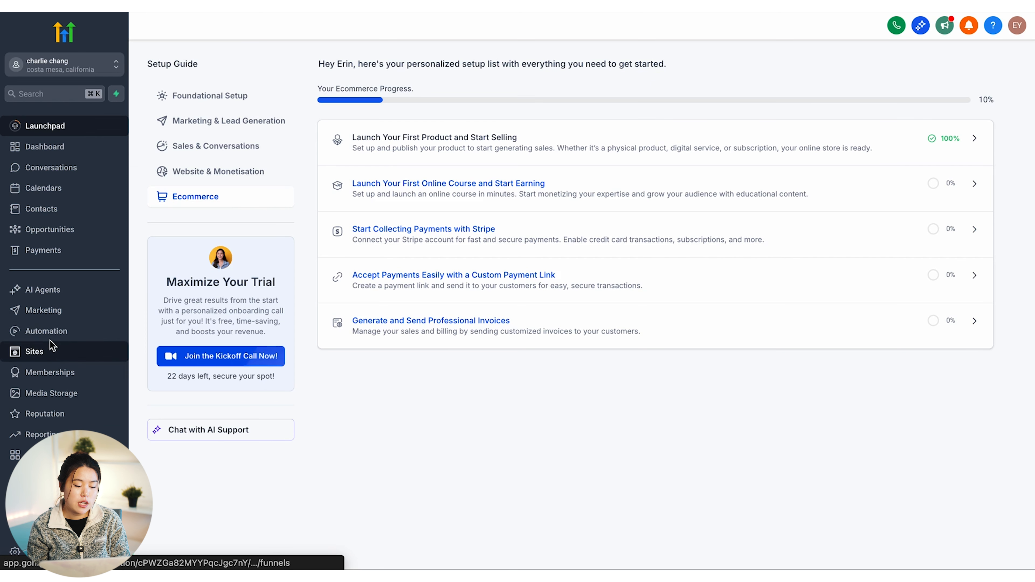
# Open Sites from the left sidebar to reach the empty Funnels page
pyautogui.click(49, 352)
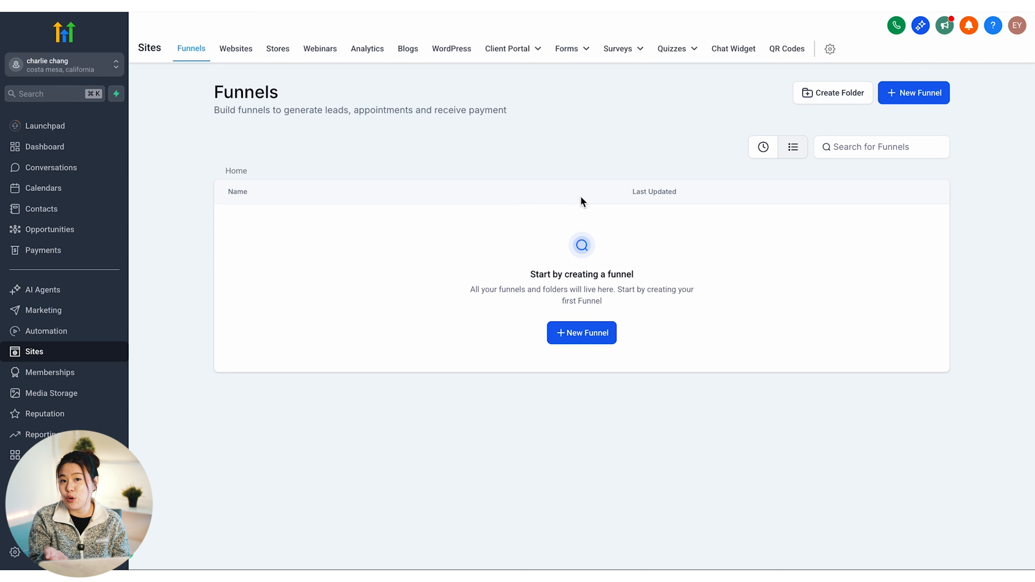
# Create a new funnel from templates and continue to the 888-template library
pyautogui.click(583, 335)
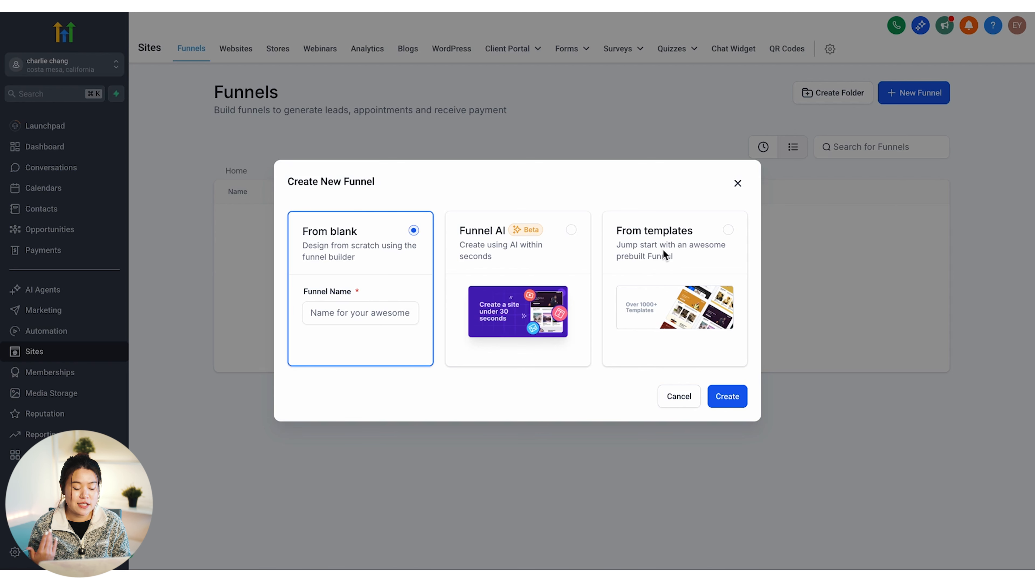
pyautogui.click(679, 258)
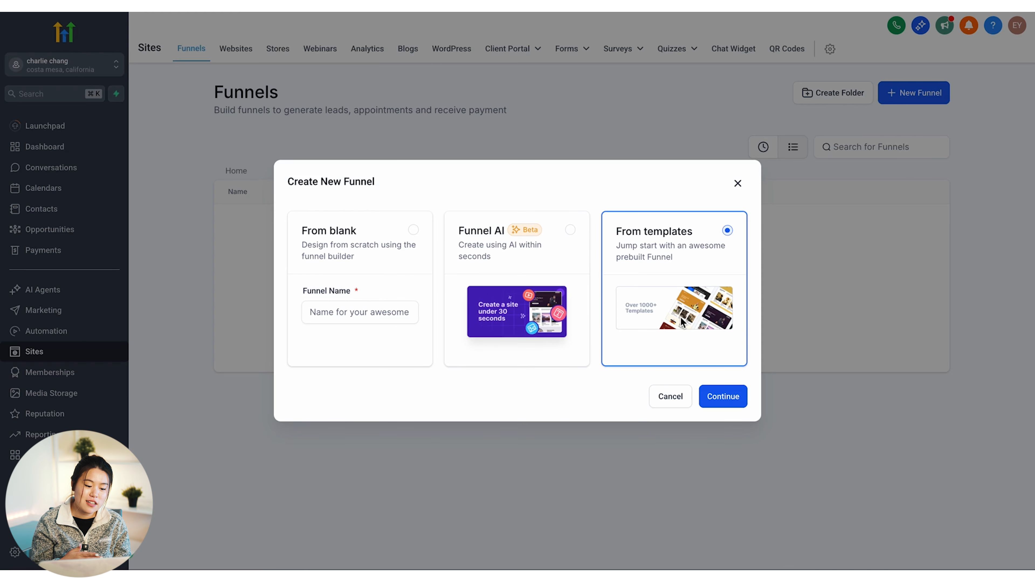
pyautogui.click(723, 396)
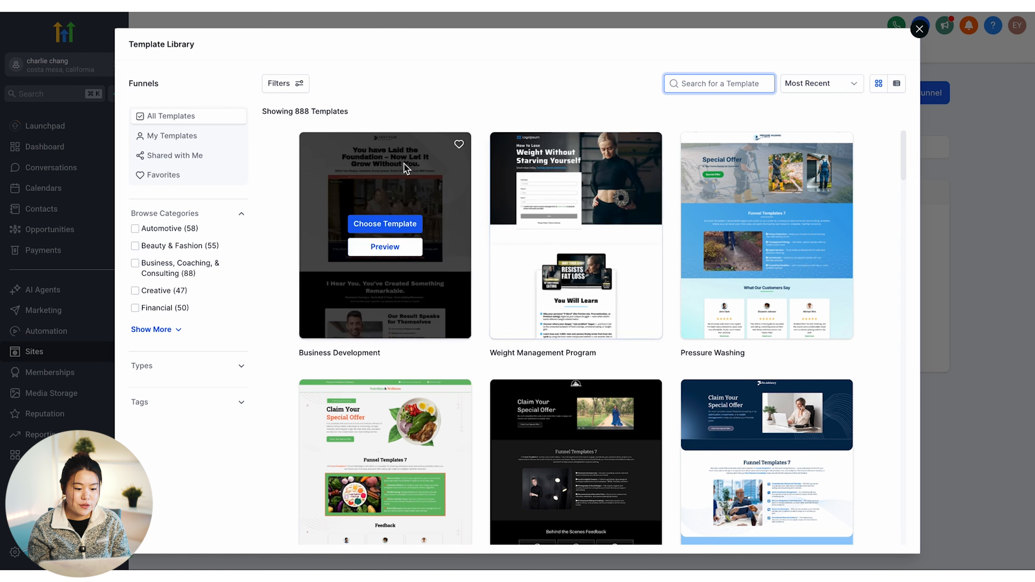
# Browse the funnel templates in the Template Library
pyautogui.scroll(-5, 575, 203)
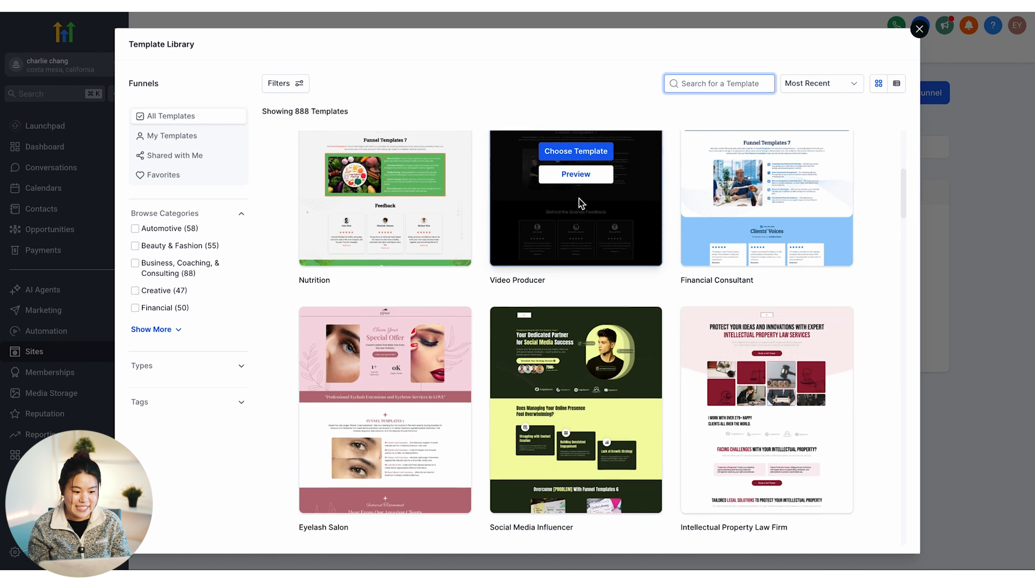
pyautogui.scroll(-5, 579, 198)
pyautogui.scroll(-1, 579, 198)
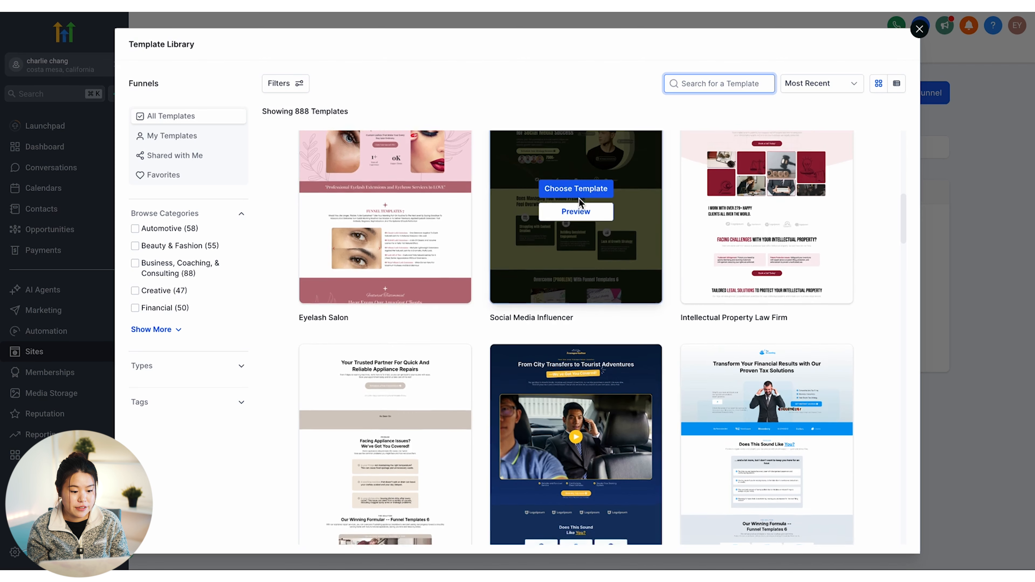
pyautogui.scroll(1, 579, 199)
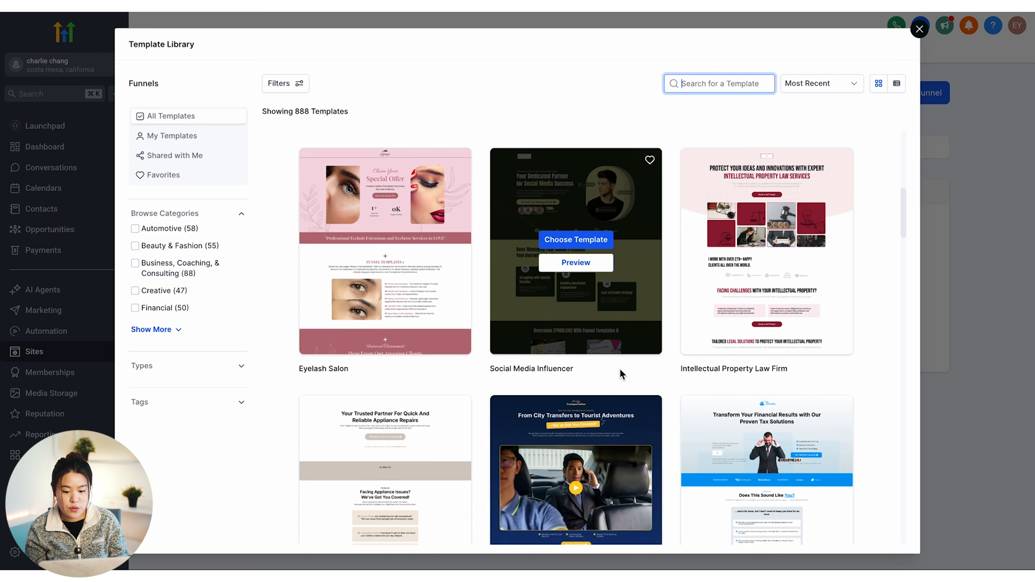
pyautogui.scroll(-1, 621, 374)
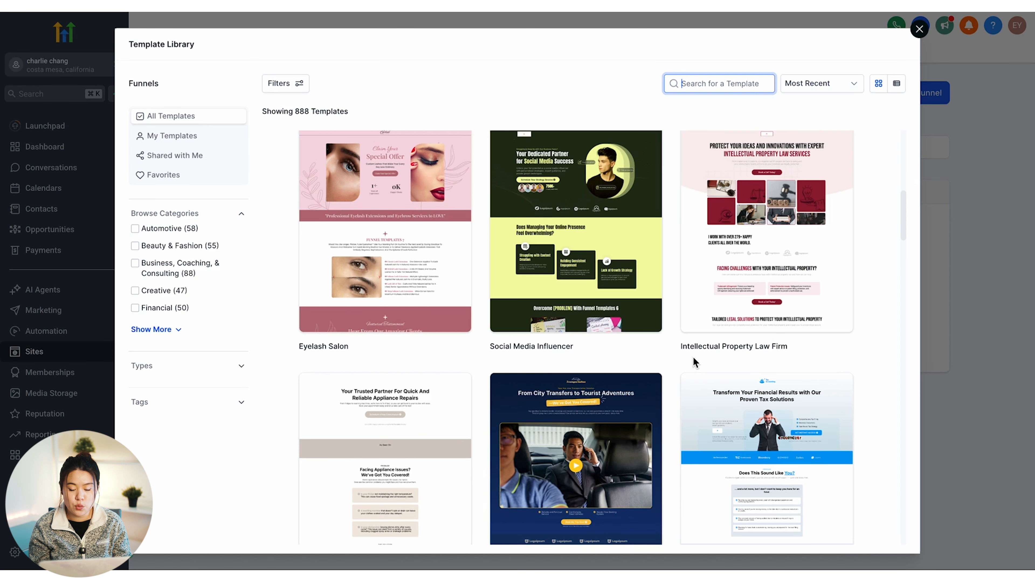
pyautogui.scroll(-4, 694, 358)
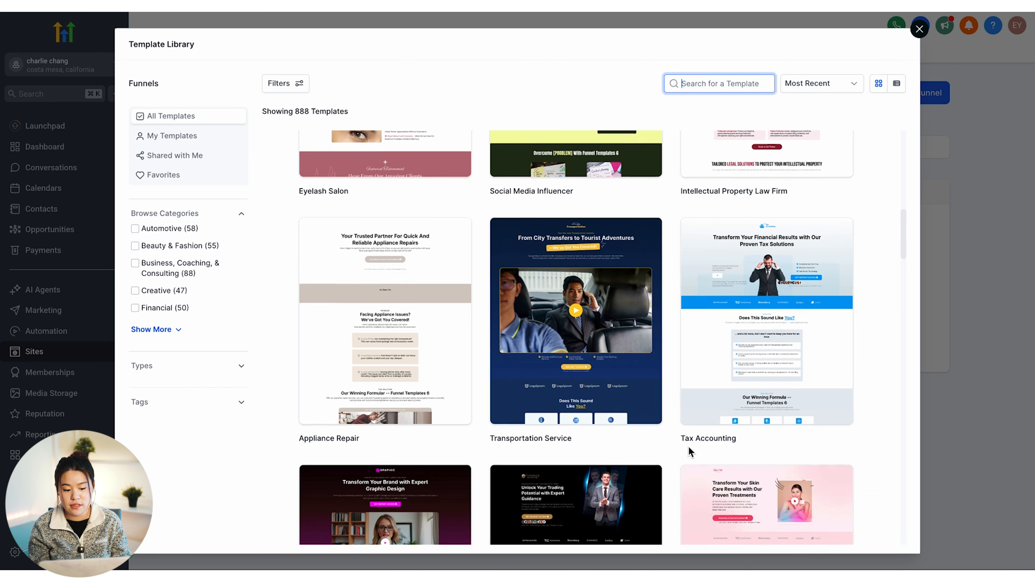
pyautogui.scroll(-9, 688, 445)
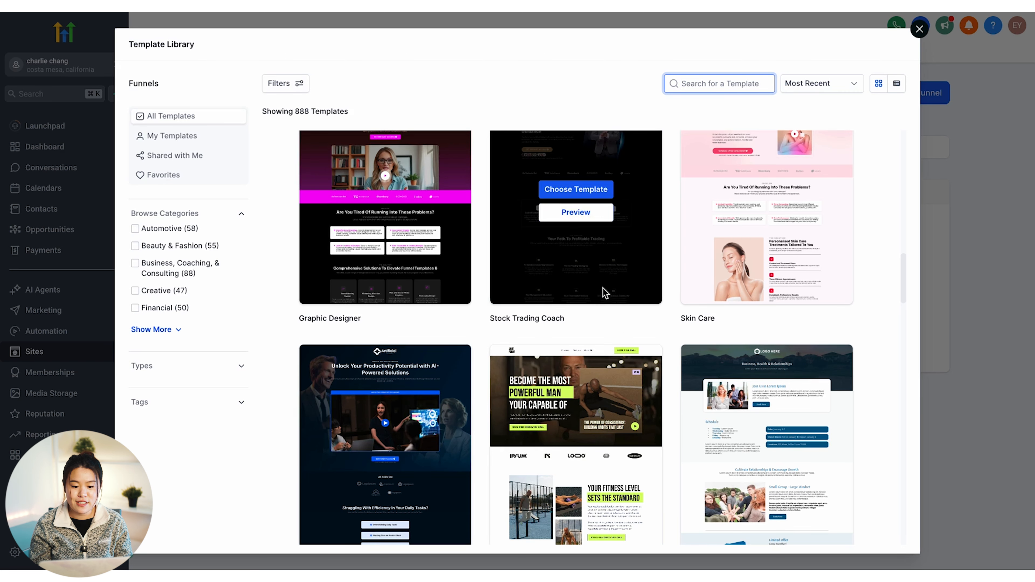
pyautogui.scroll(-10, 534, 409)
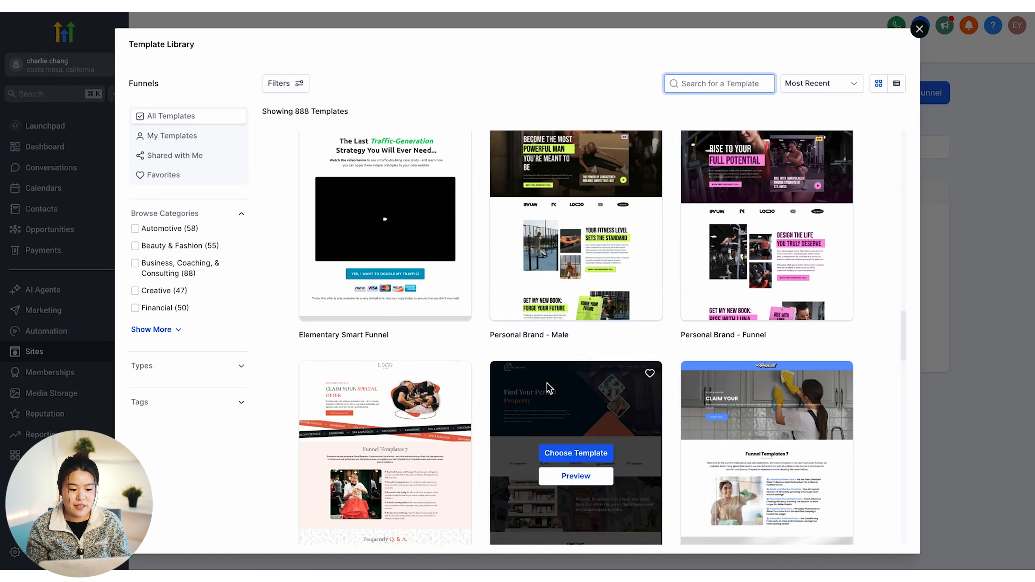
pyautogui.scroll(1, 574, 432)
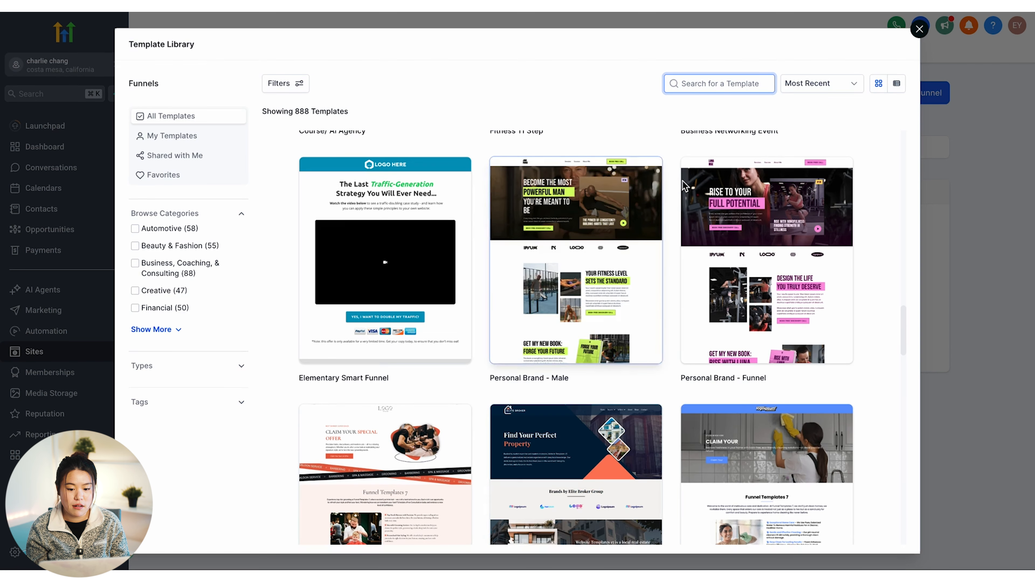
pyautogui.scroll(1, 665, 316)
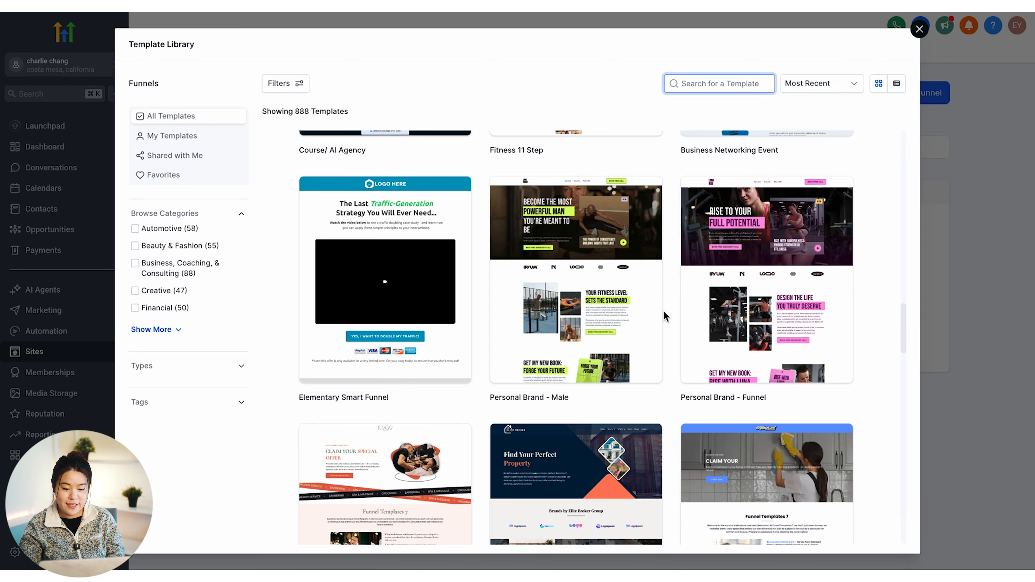
pyautogui.moveTo(784, 365)
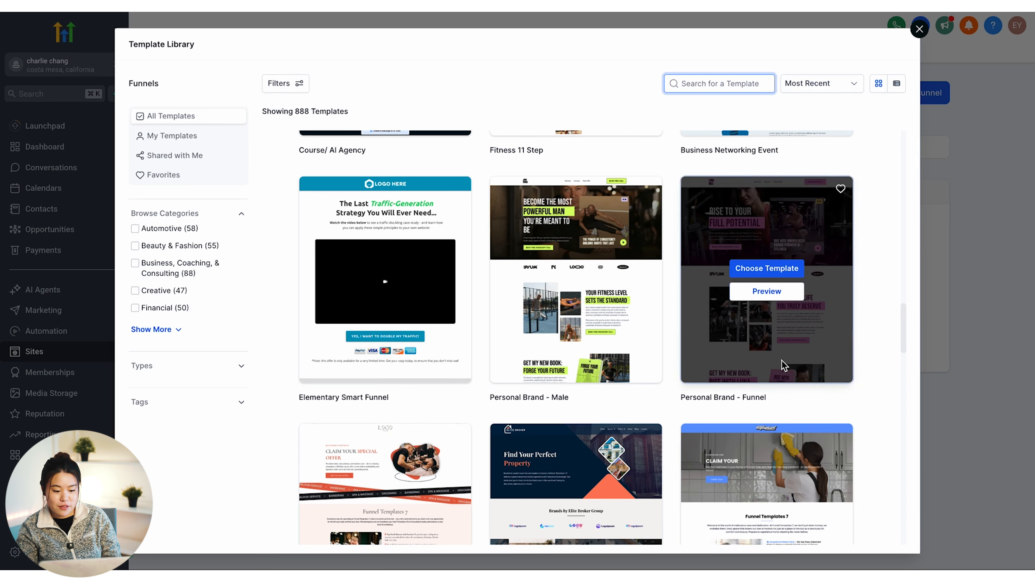
pyautogui.scroll(-5, 601, 304)
pyautogui.scroll(16, 600, 304)
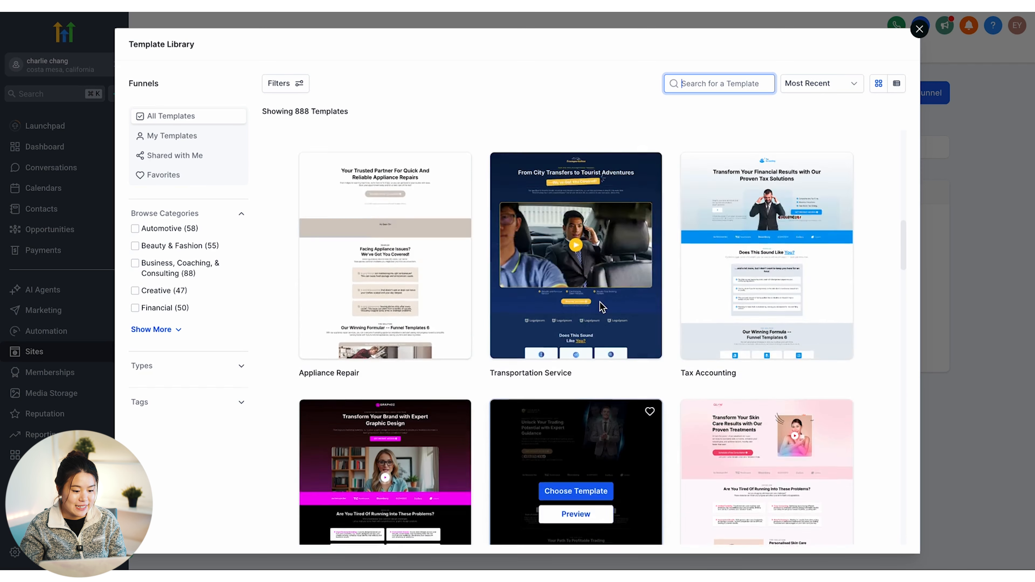
pyautogui.scroll(10, 602, 307)
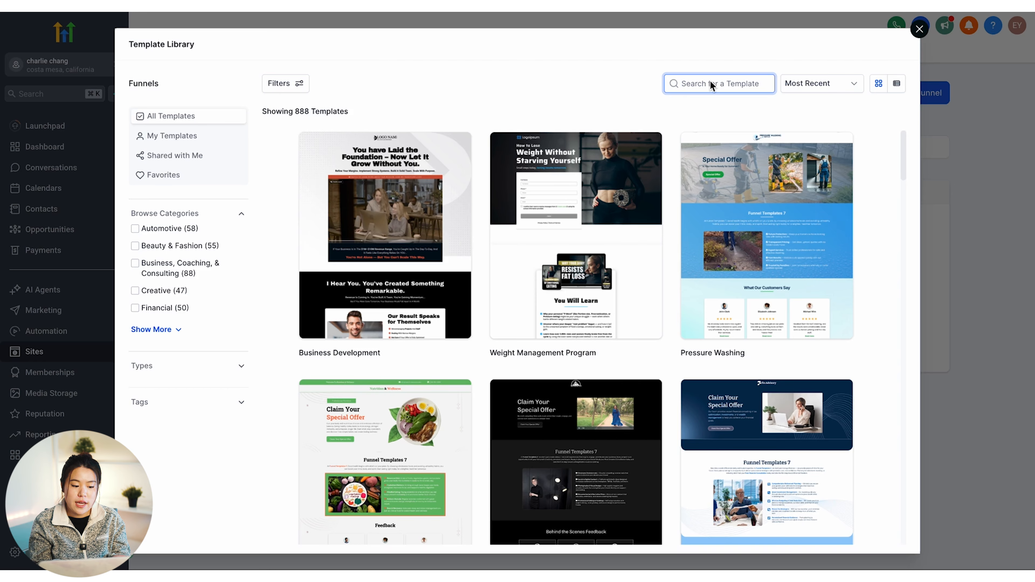
# Search templates for 'product' and choose Wellness eCom Products
pyautogui.write('product')
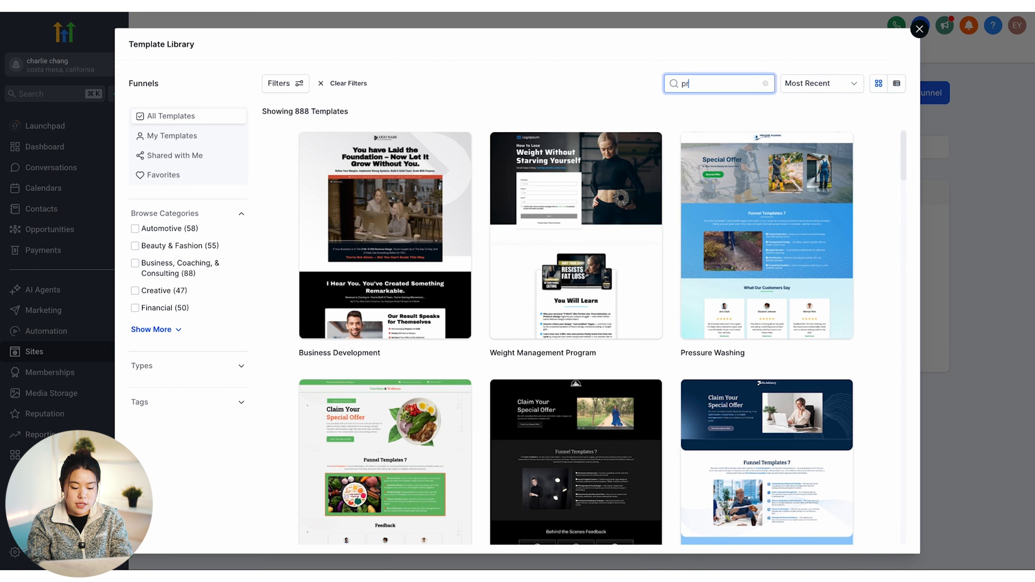
pyautogui.moveTo(409, 230)
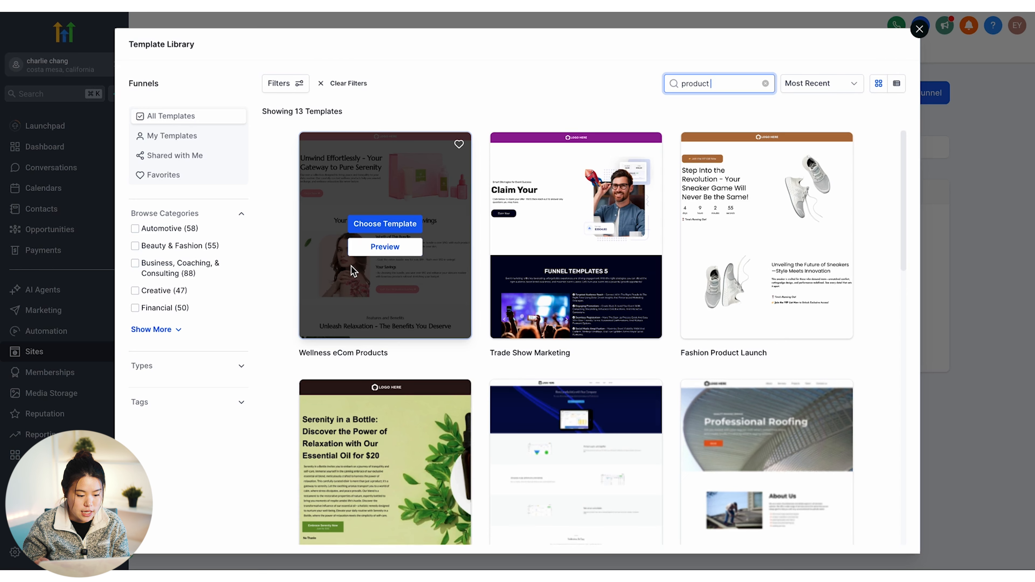
pyautogui.click(383, 227)
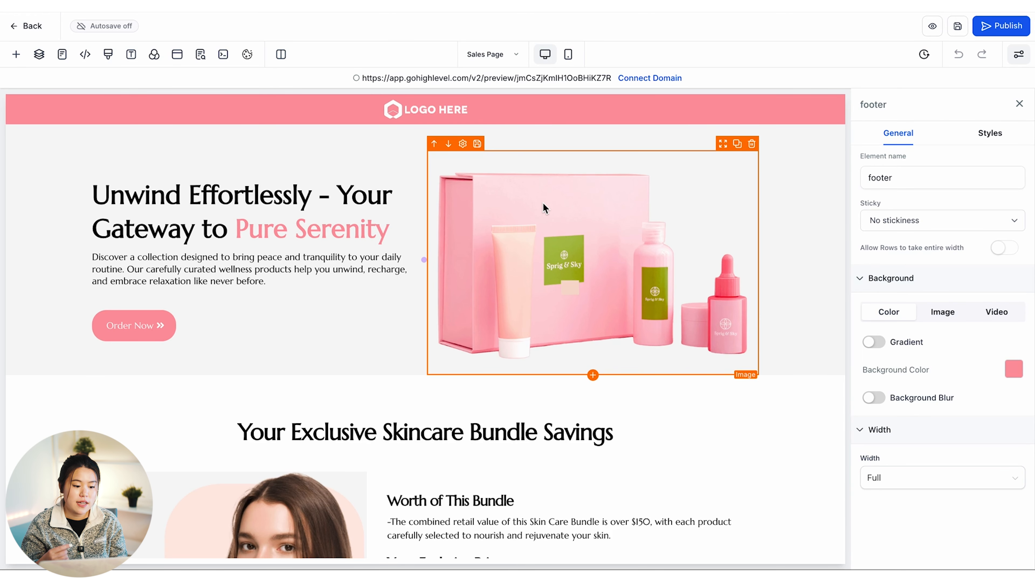
# Review the 'Unwind Effortlessly' Sales Page and open the Quick Add elements panel
pyautogui.scroll(-9, 577, 146)
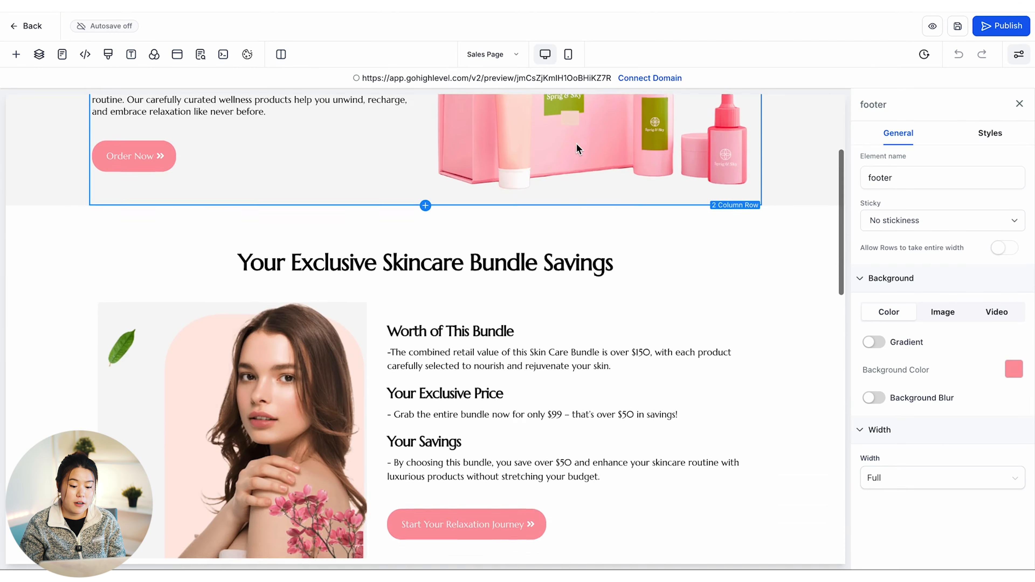
pyautogui.scroll(-6, 576, 143)
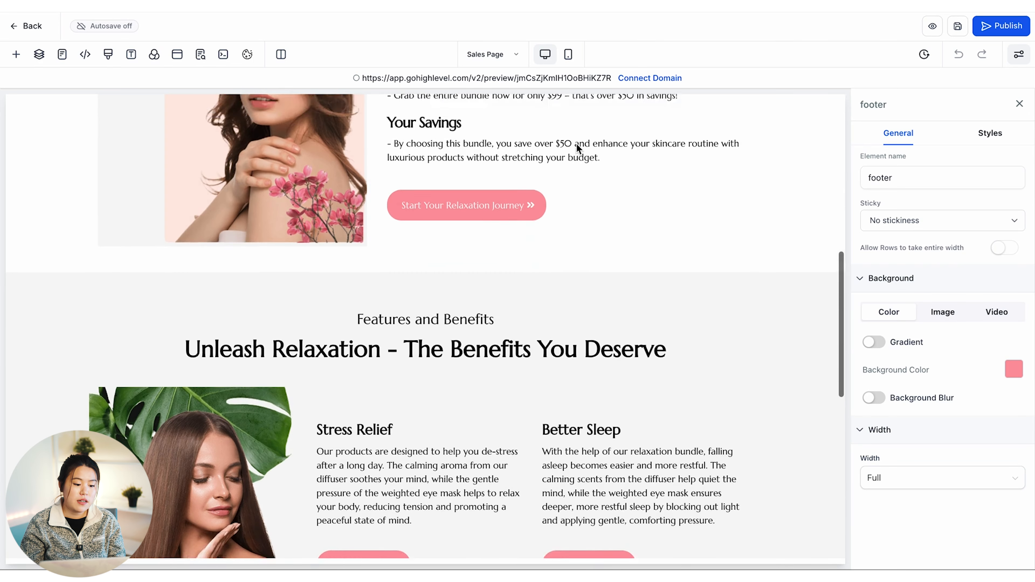
pyautogui.scroll(8, 576, 143)
pyautogui.scroll(-4, 576, 147)
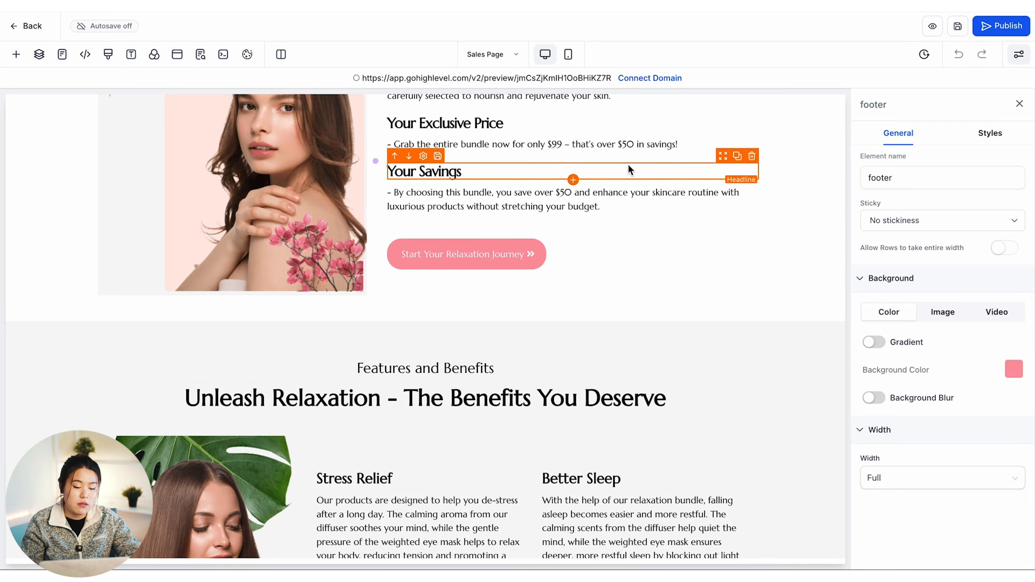
pyautogui.scroll(-1, 622, 379)
pyautogui.scroll(-1, 622, 380)
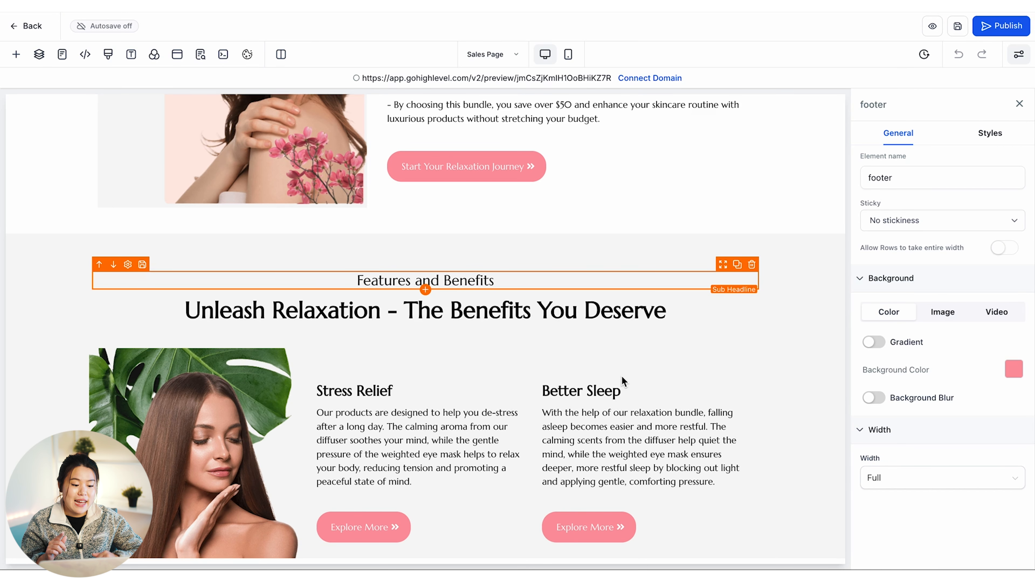
pyautogui.scroll(-1, 620, 381)
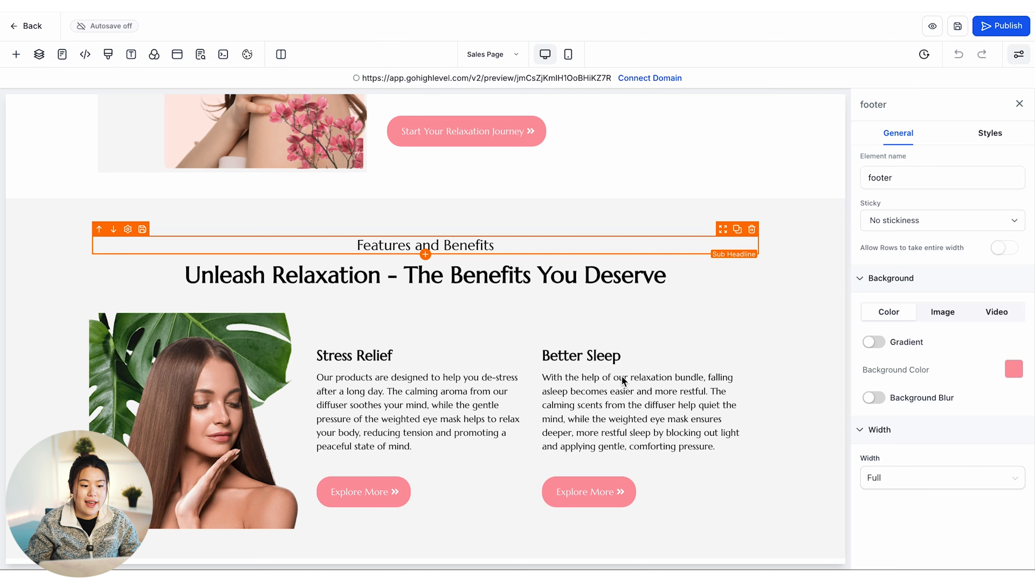
pyautogui.click(16, 55)
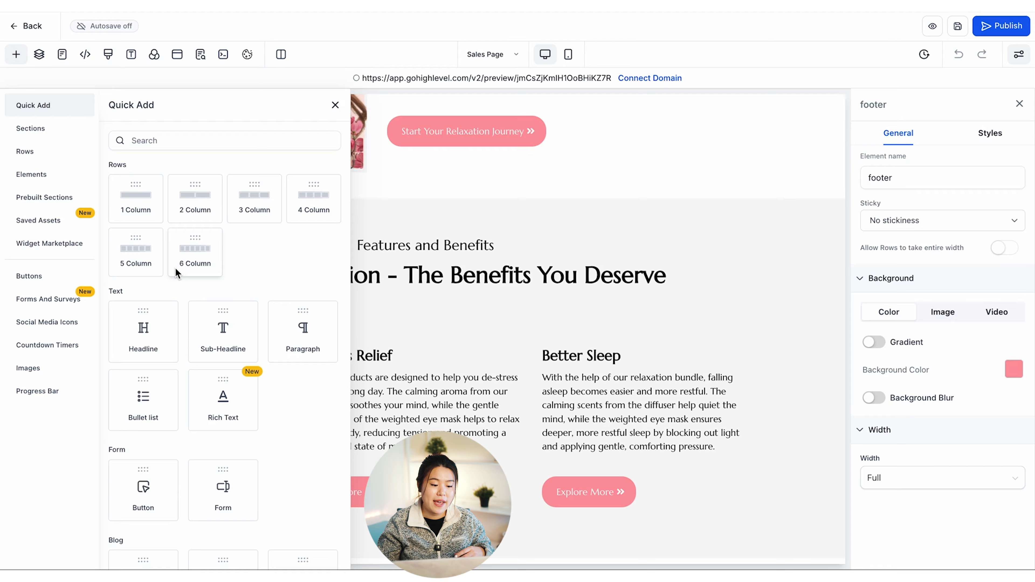
# Drag a Countdown element onto the Sales Page below the bundle savings section
pyautogui.scroll(-10, 212, 343)
pyautogui.scroll(-5, 213, 344)
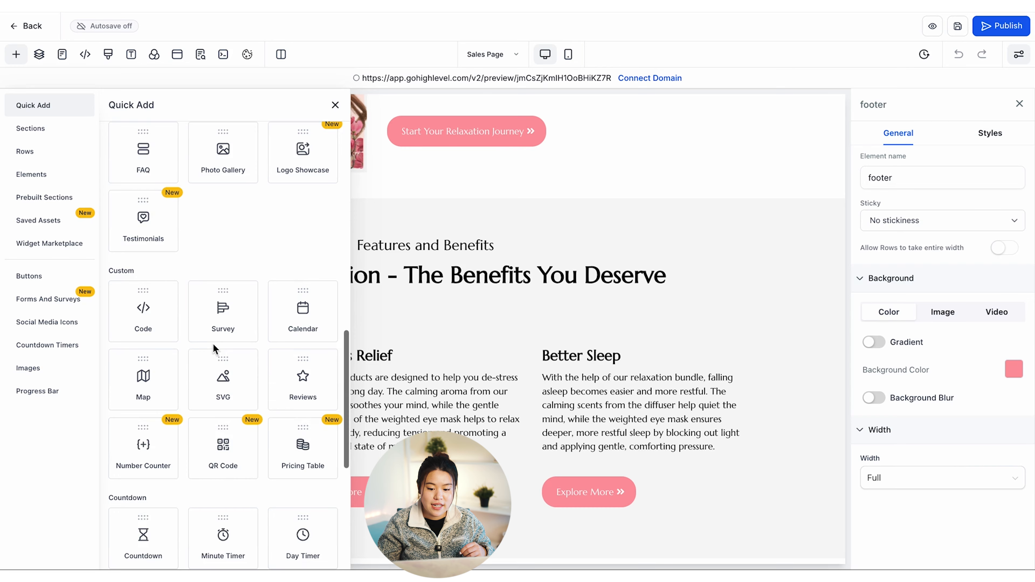
pyautogui.scroll(15, 213, 344)
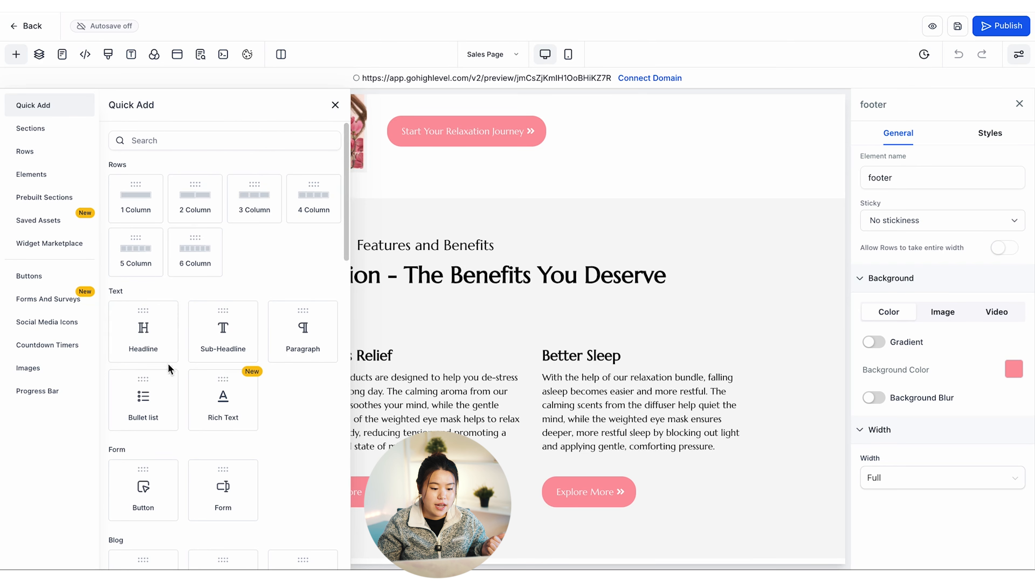
pyautogui.scroll(-1, 179, 311)
pyautogui.scroll(-1, 249, 305)
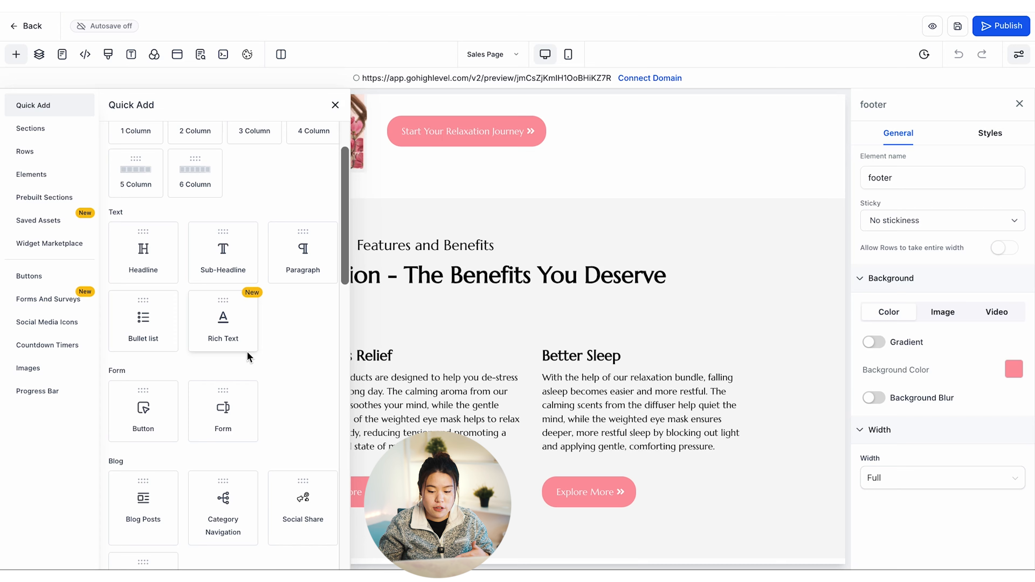
pyautogui.scroll(-10, 247, 351)
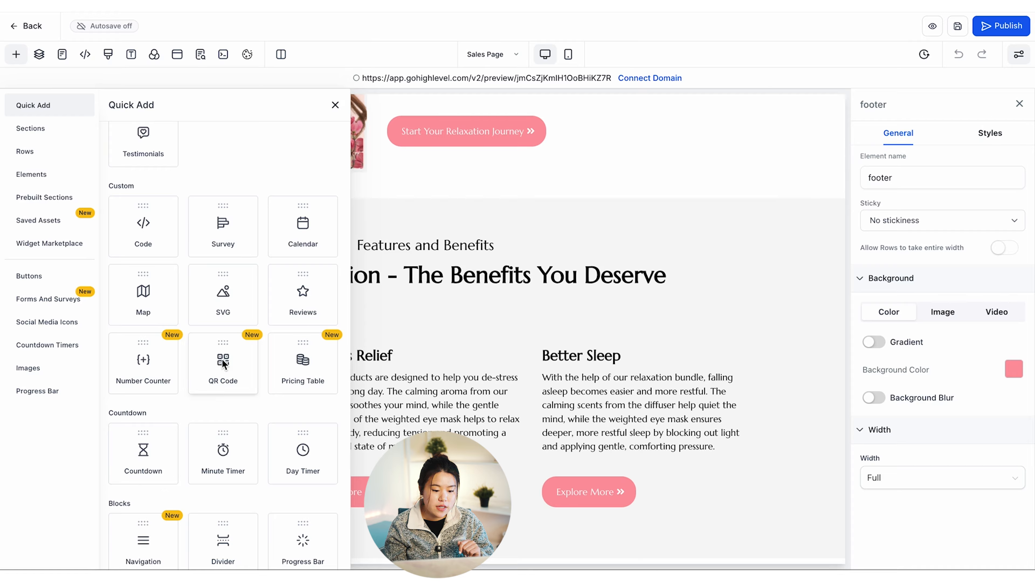
pyautogui.moveTo(145, 465); pyautogui.dragTo(430, 374)
pyautogui.scroll(1, 480, 440)
pyautogui.scroll(-3, 462, 479)
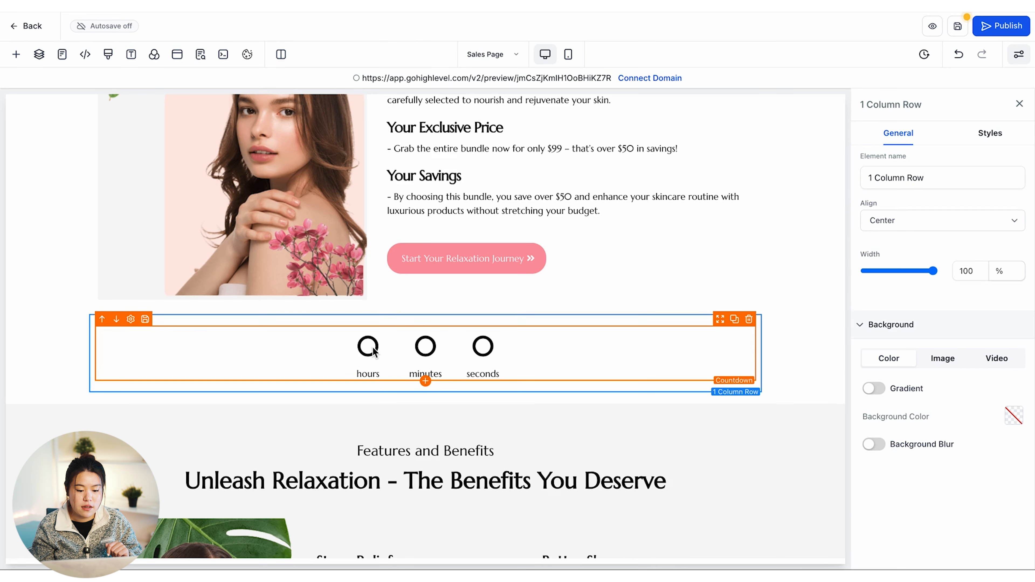
# Select the new countdown and review its settings panel
pyautogui.click(377, 353)
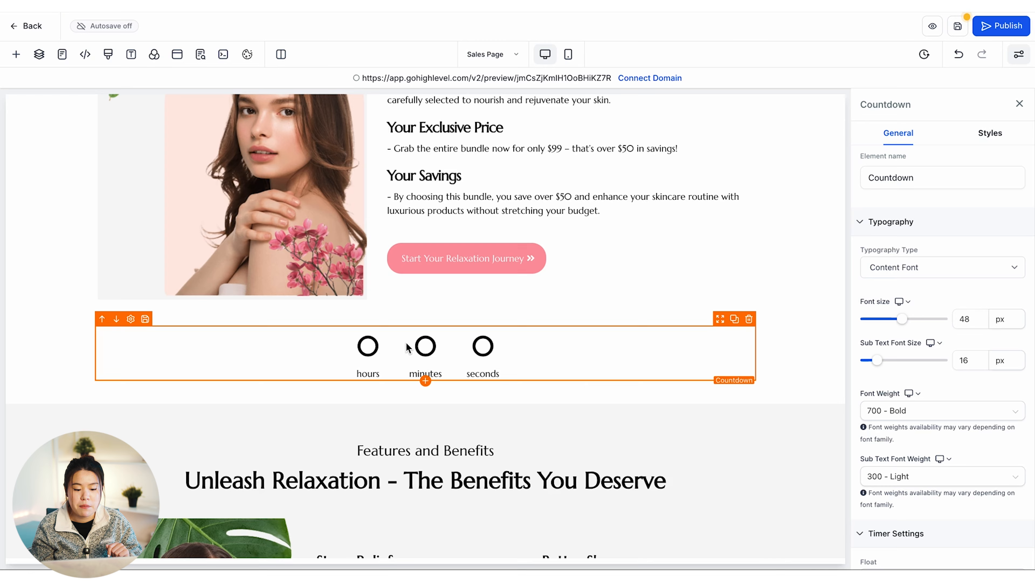
pyautogui.scroll(10, 406, 342)
pyautogui.scroll(-10, 406, 342)
pyautogui.scroll(-1, 519, 396)
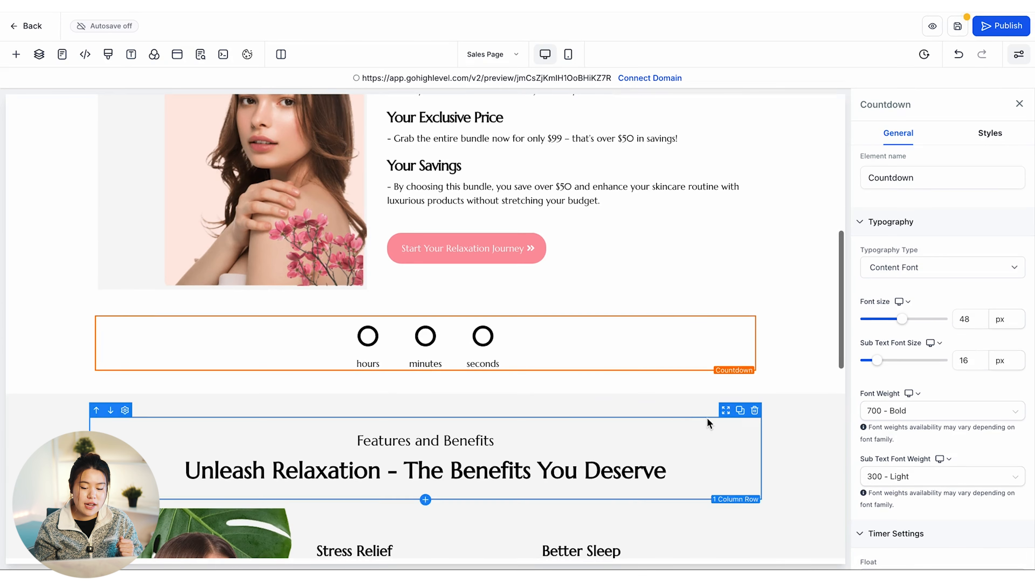
pyautogui.scroll(10, 605, 351)
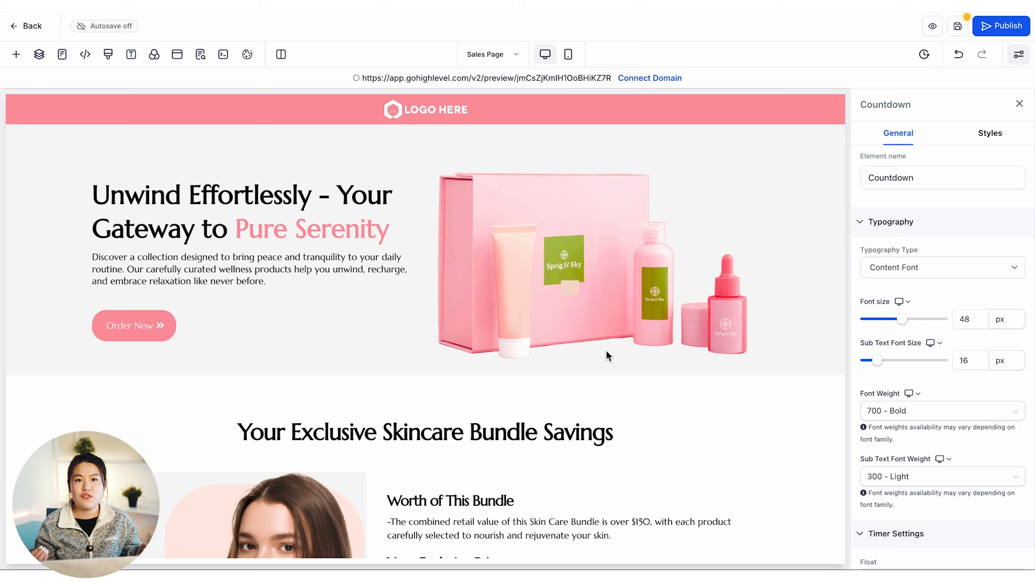
pyautogui.scroll(-10, 607, 351)
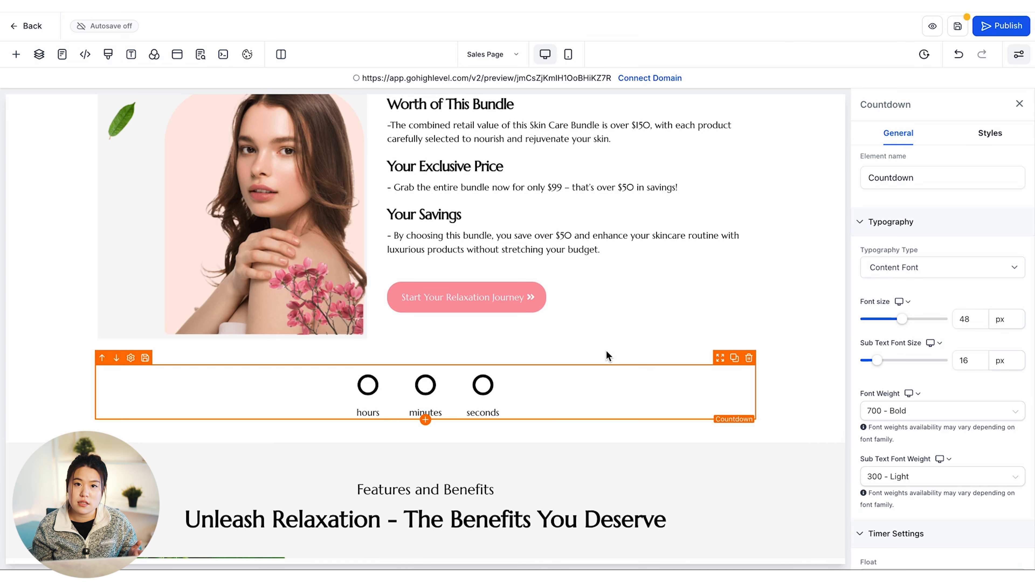
# Try a 1 PM countdown end time and review the label language list unchanged
pyautogui.scroll(-8, 933, 381)
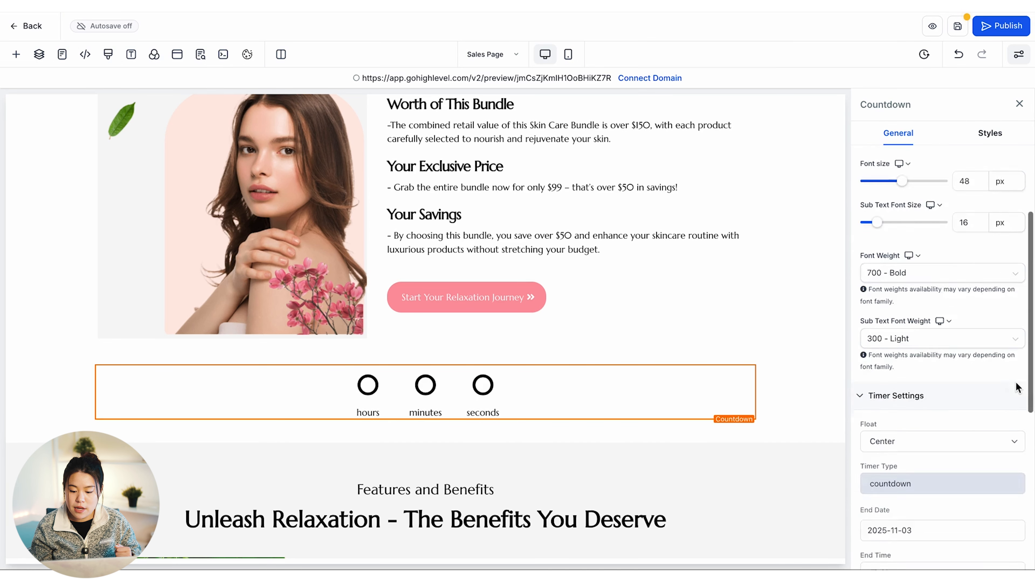
pyautogui.scroll(-3, 911, 362)
pyautogui.scroll(3, 911, 362)
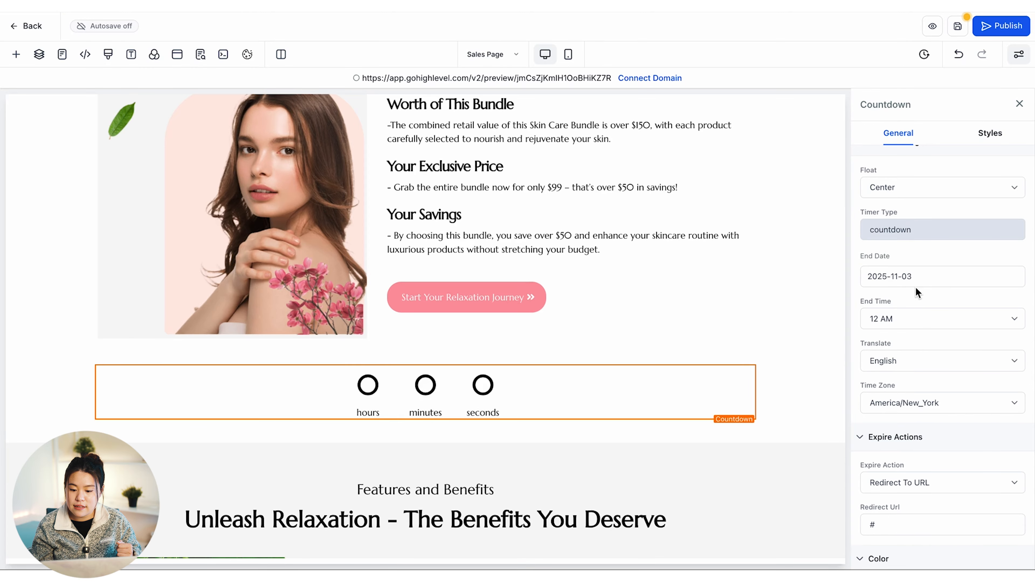
pyautogui.click(914, 319)
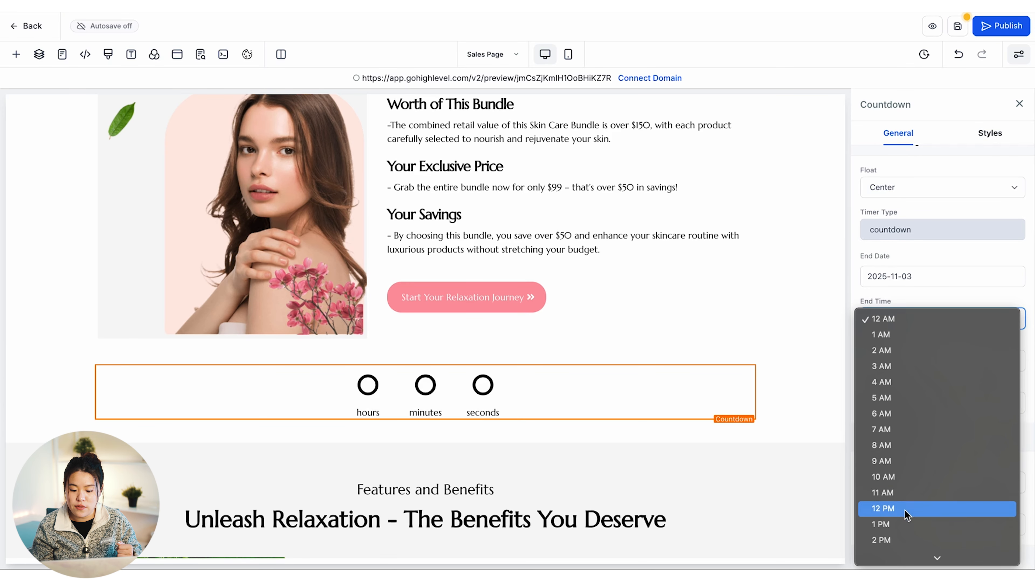
pyautogui.click(908, 526)
pyautogui.click(899, 363)
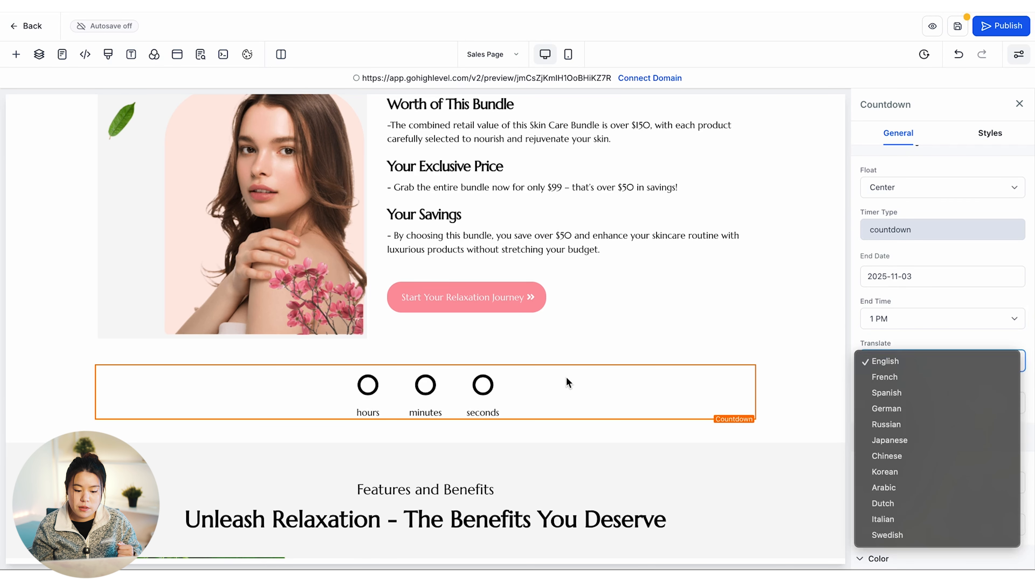
pyautogui.click(565, 377)
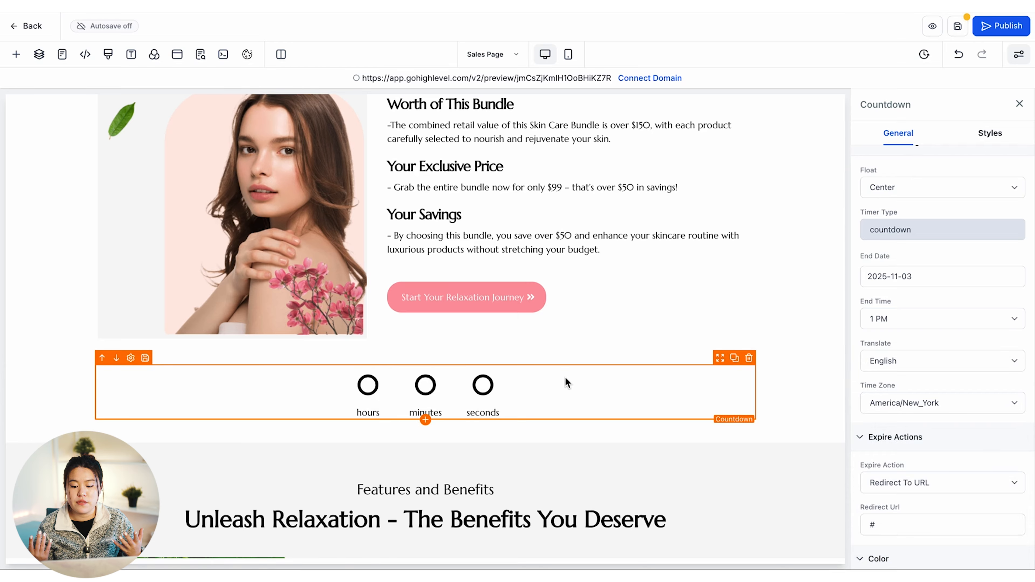
# Set the countdown to end at 11 PM on 2025-11-03
pyautogui.scroll(8, 988, 350)
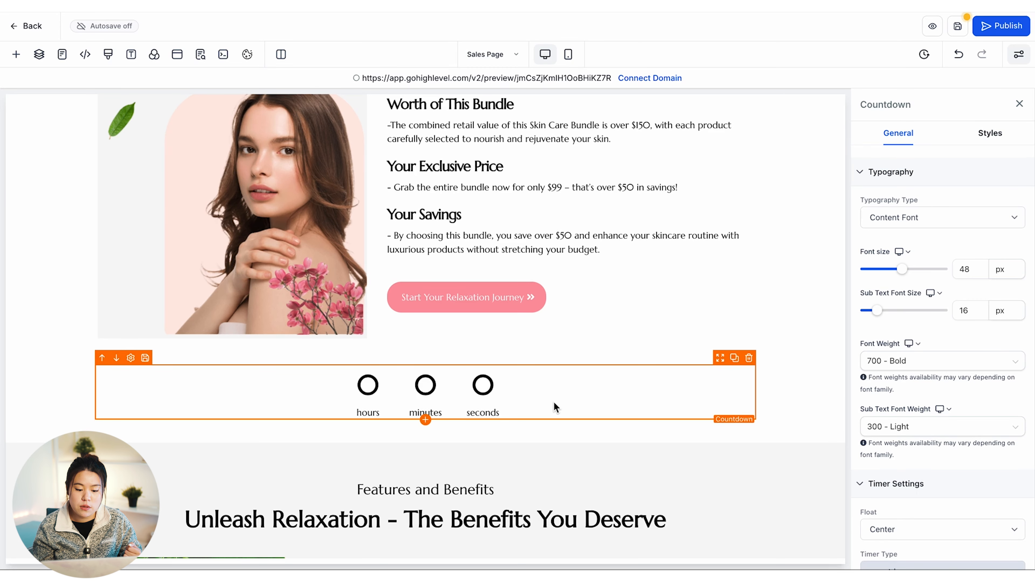
pyautogui.click(425, 419)
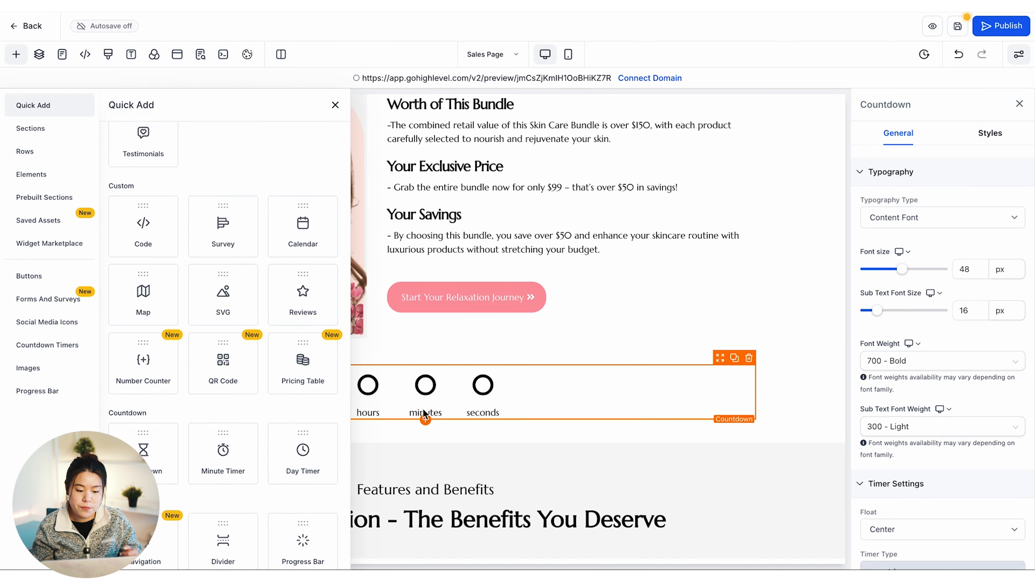
pyautogui.scroll(-6, 883, 375)
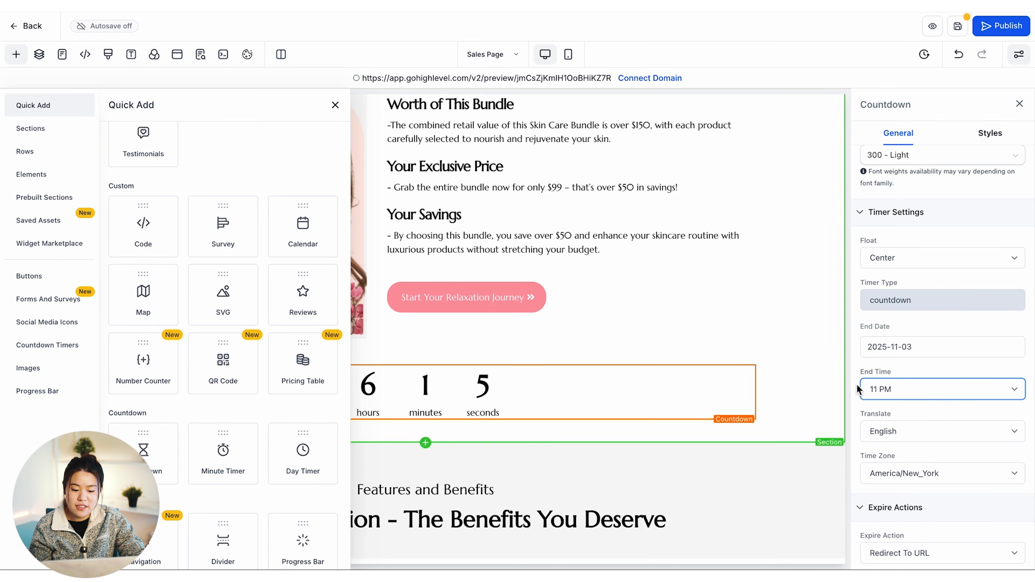
pyautogui.click(882, 383)
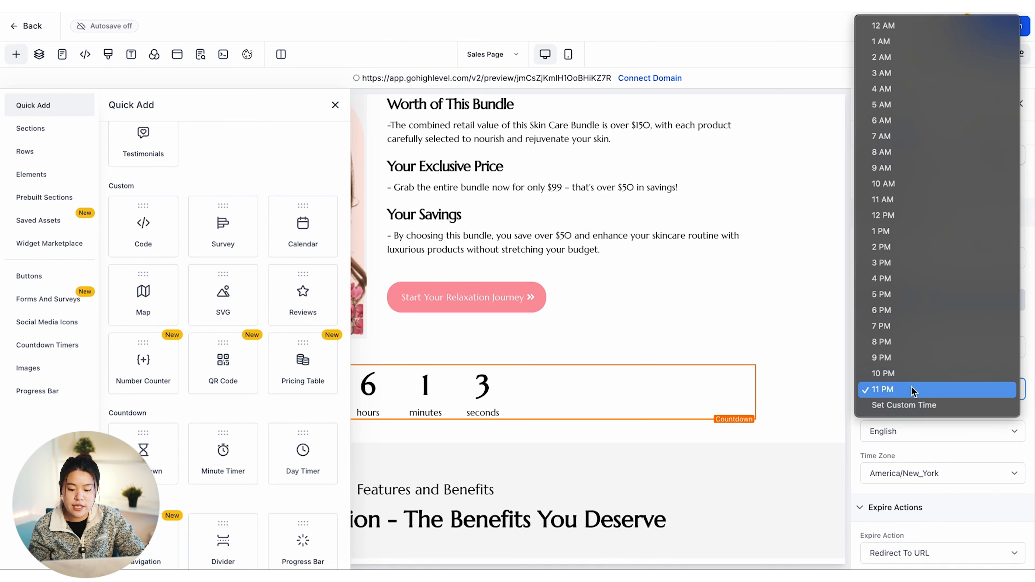
pyautogui.click(911, 391)
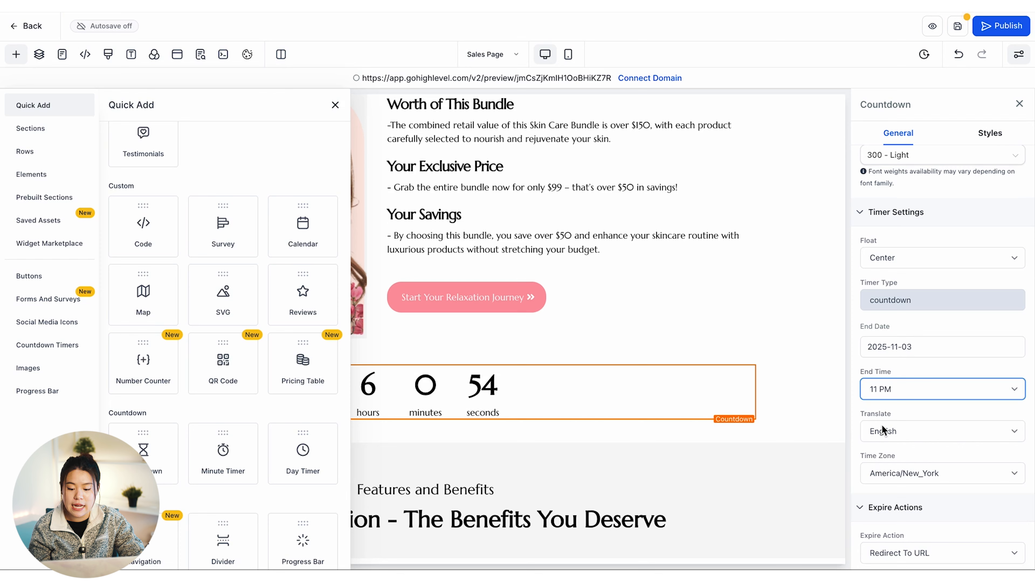
# Check the time zone list, keeping America/New_York, and confirm the live countdown
pyautogui.scroll(-2, 881, 425)
pyautogui.click(904, 388)
pyautogui.scroll(-15, 919, 231)
pyautogui.scroll(10, 919, 232)
pyautogui.scroll(3, 919, 231)
pyautogui.click(768, 309)
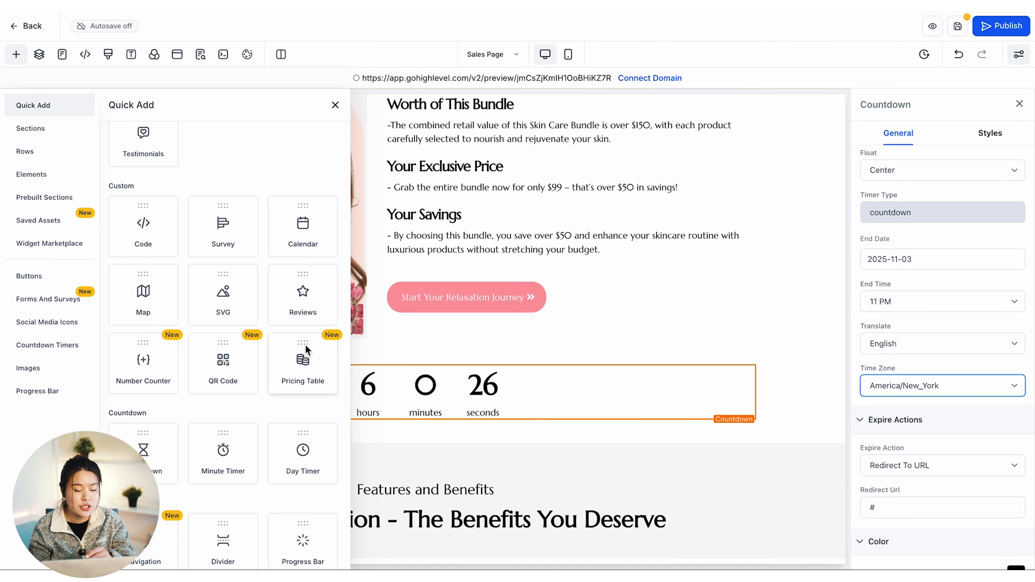
pyautogui.scroll(-2, 306, 350)
pyautogui.scroll(-1, 490, 341)
pyautogui.scroll(6, 493, 342)
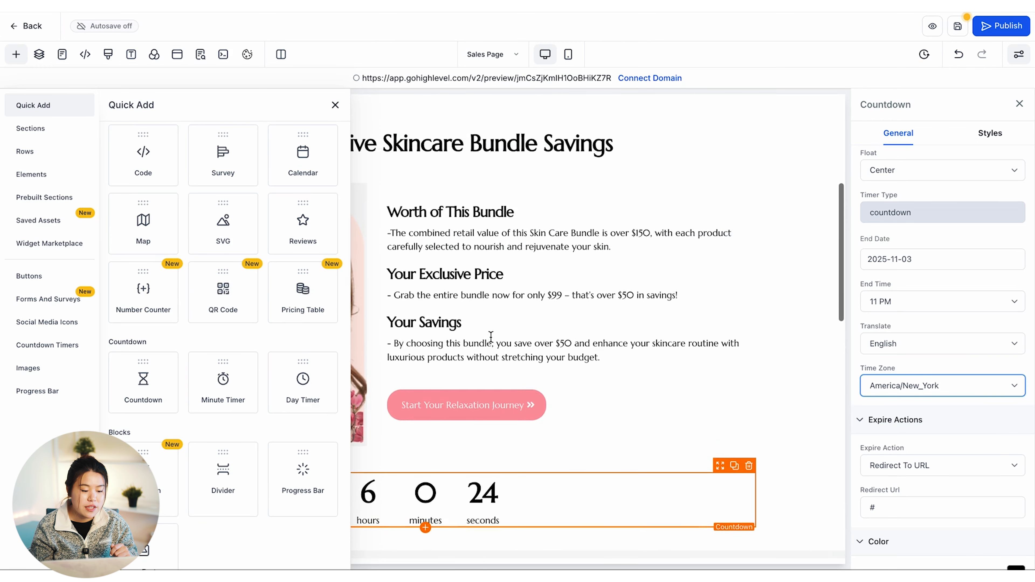
# Delete the trailing period after 'your skin' in the Worth of This Bundle paragraph
pyautogui.click(516, 397)
pyautogui.scroll(1, 516, 396)
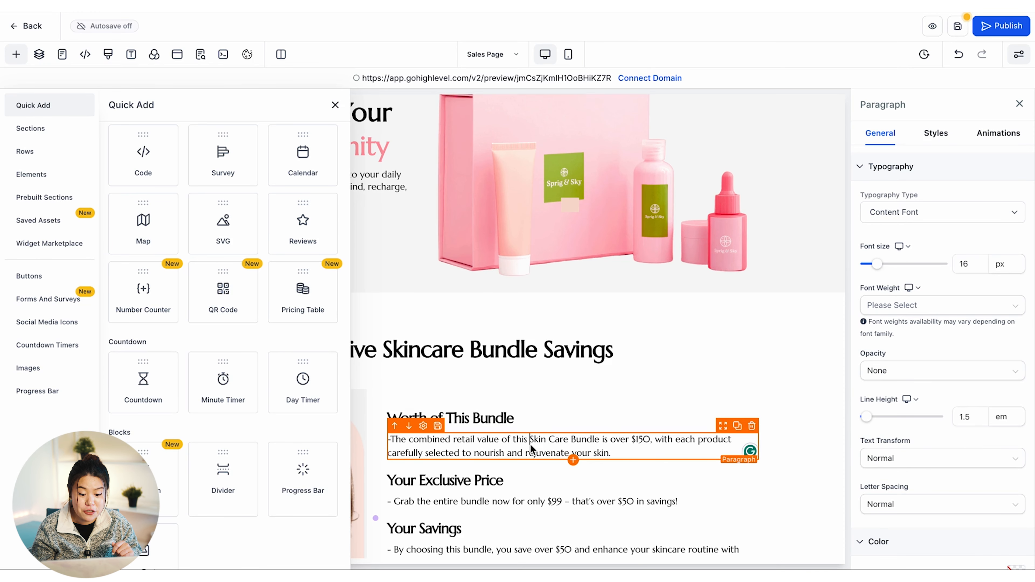
pyautogui.click(619, 456)
pyautogui.press('BackSpace')
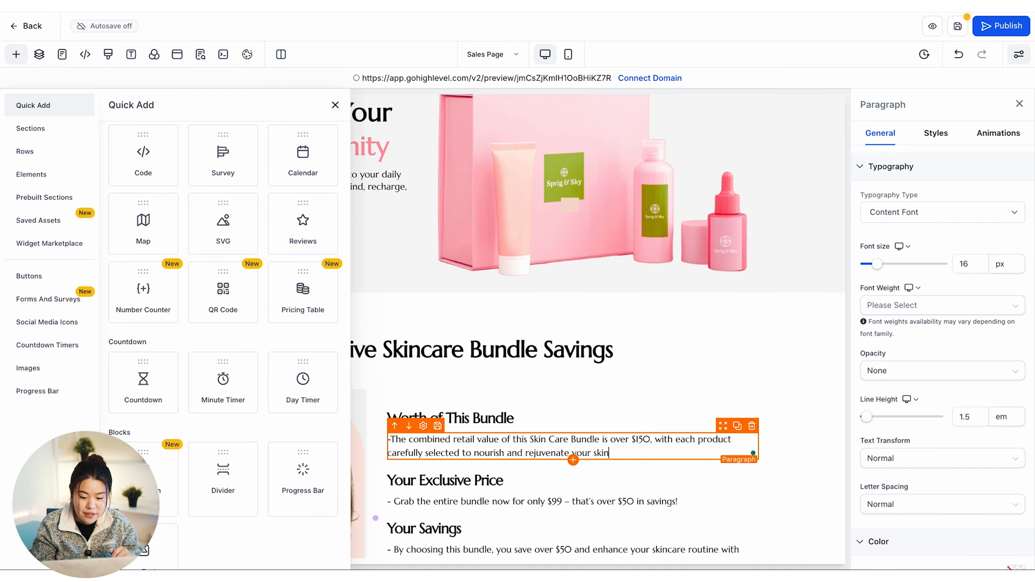
pyautogui.click(631, 503)
pyautogui.scroll(-1, 975, 290)
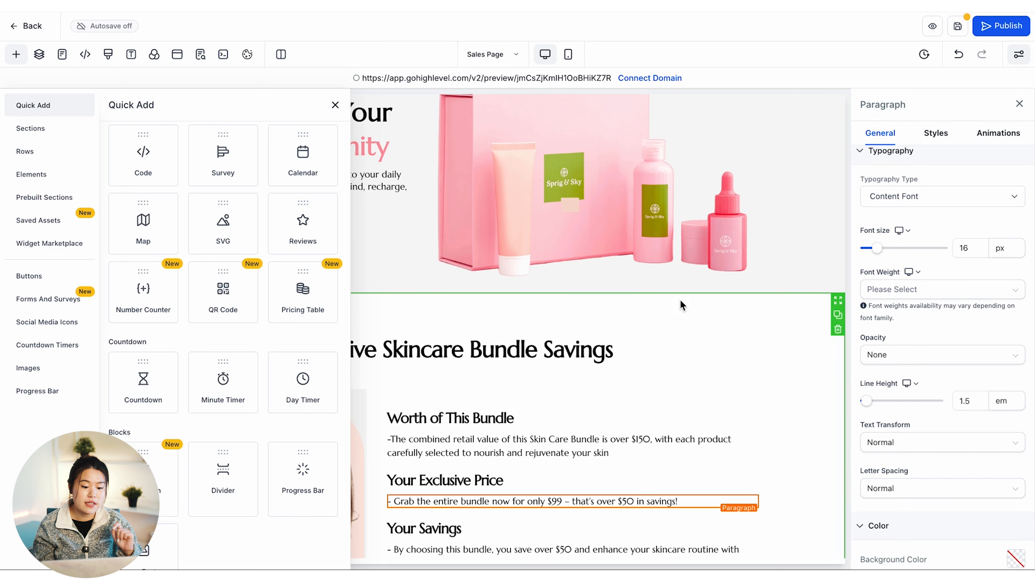
pyautogui.scroll(2, 681, 302)
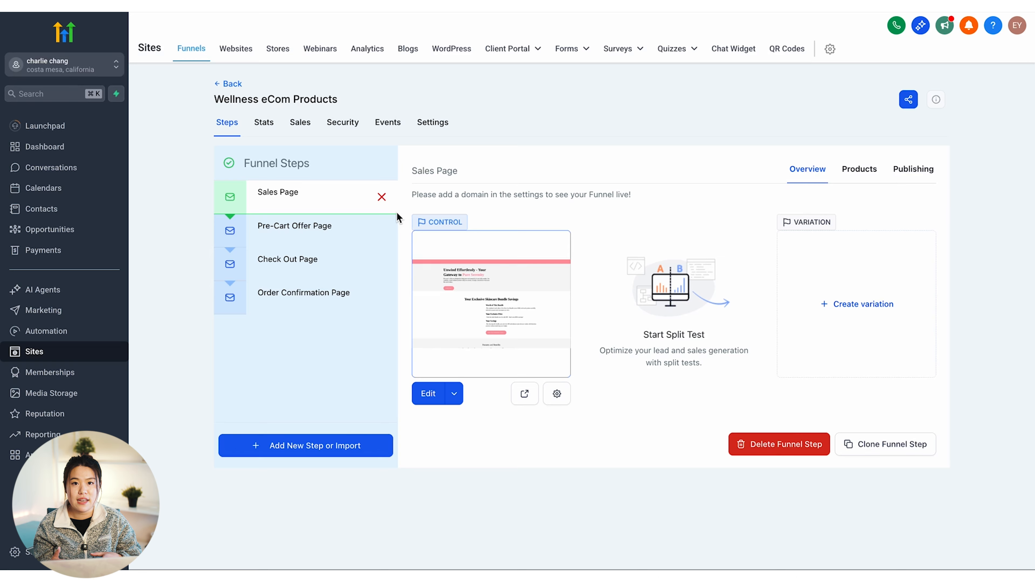
# Preview the Pre-Cart Offer, Order Confirmation, Check Out and Sales Page funnel steps
pyautogui.click(322, 226)
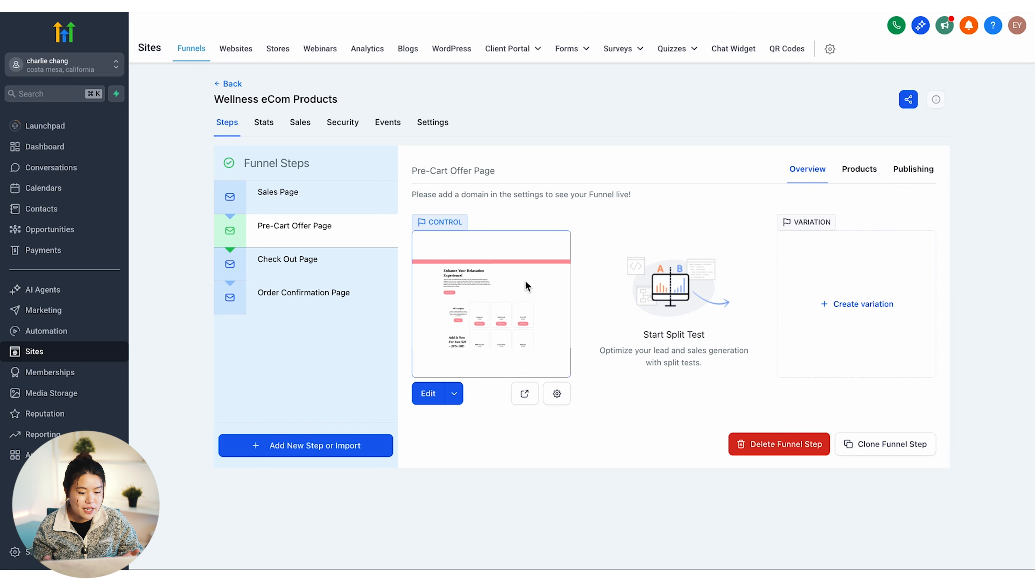
pyautogui.click(300, 306)
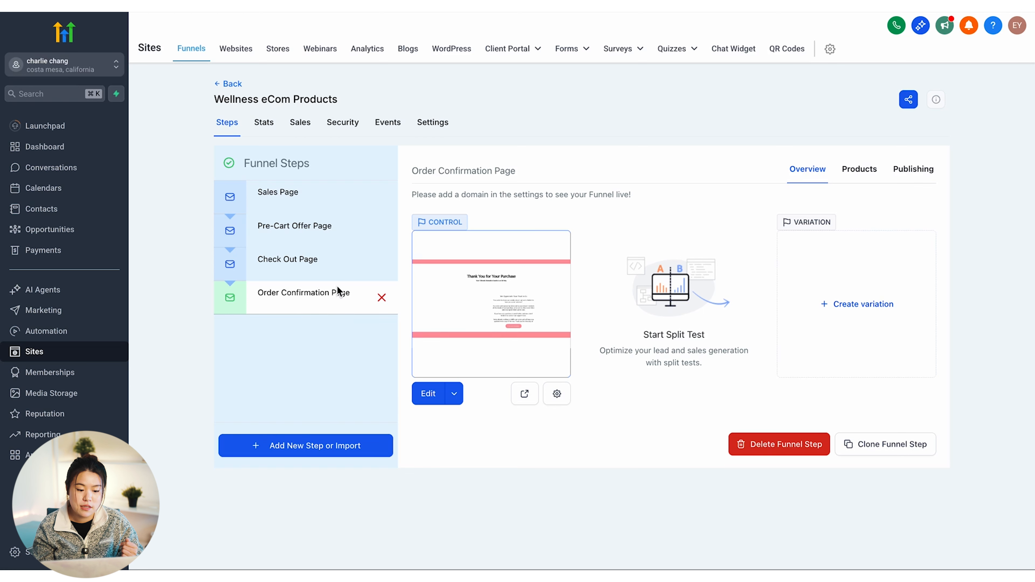
pyautogui.click(313, 263)
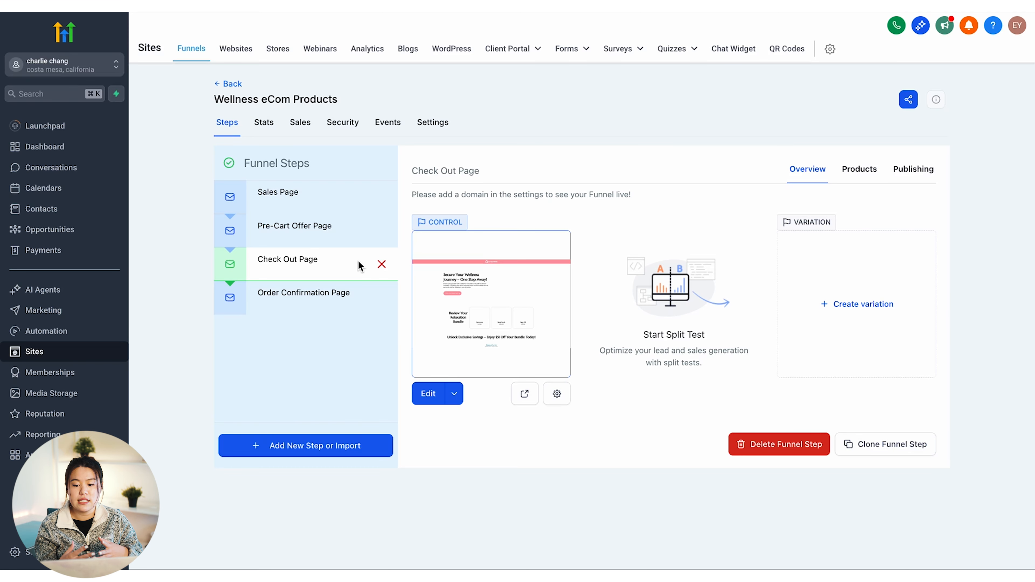
pyautogui.click(300, 193)
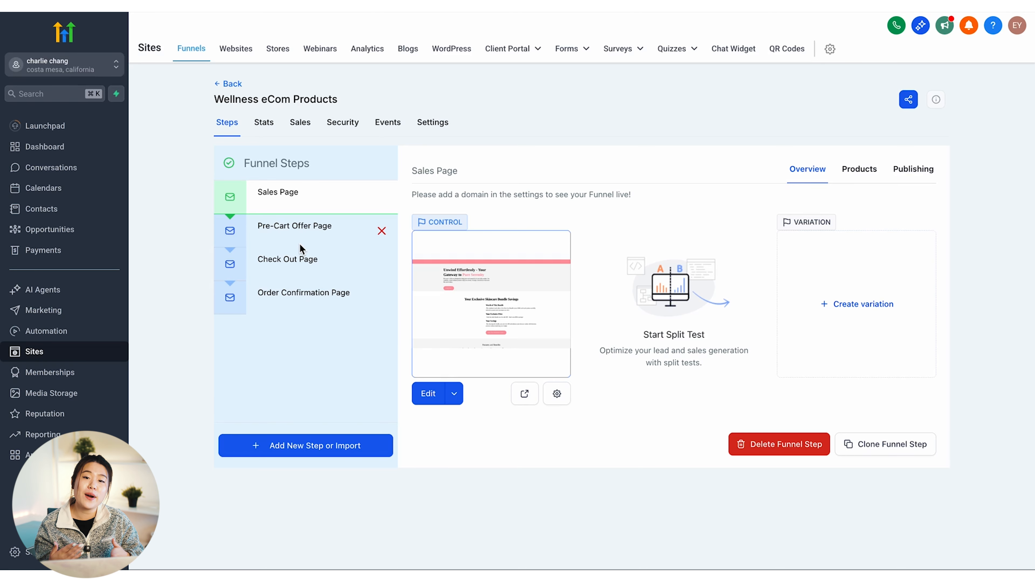
pyautogui.click(296, 259)
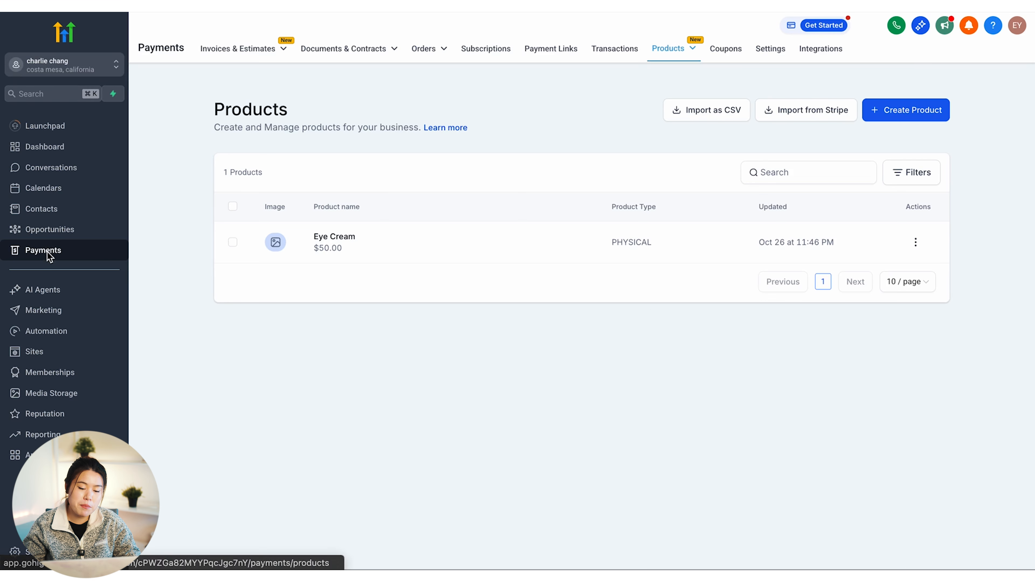
# Start a new product titled 'Eye cream'
pyautogui.moveTo(670, 53)
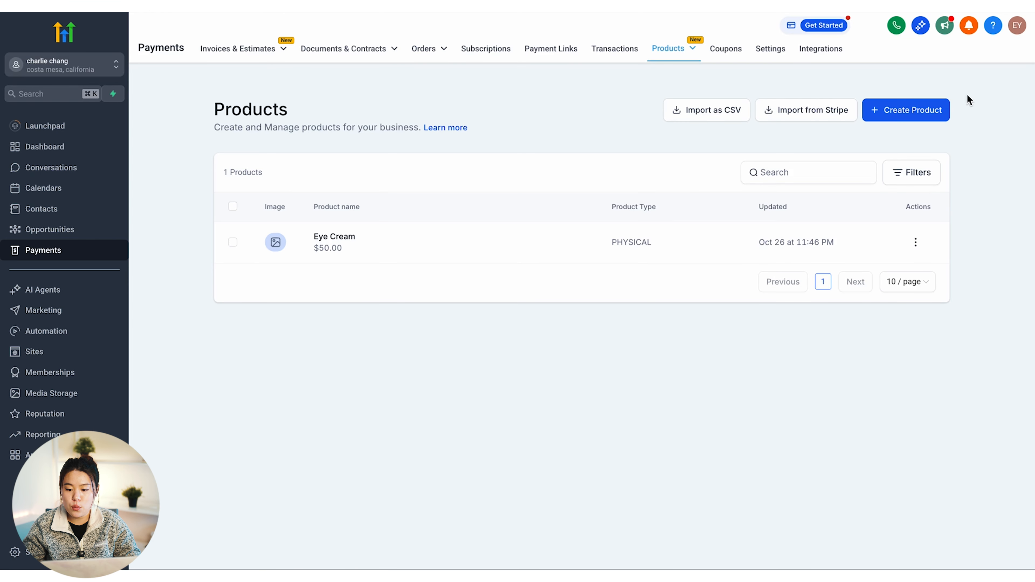
pyautogui.click(917, 109)
pyautogui.click(462, 196)
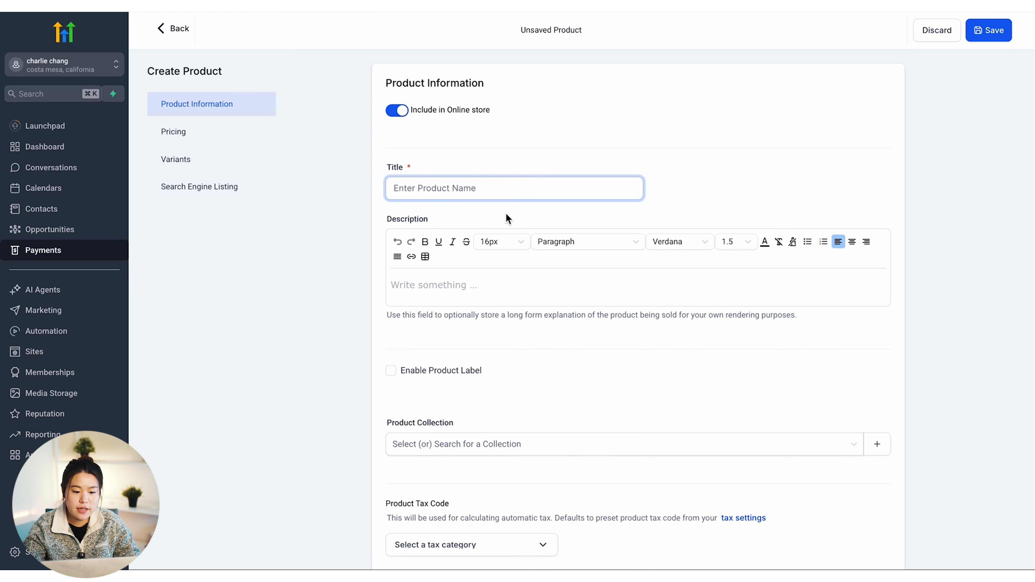
pyautogui.write('Eye cream')
pyautogui.click(543, 289)
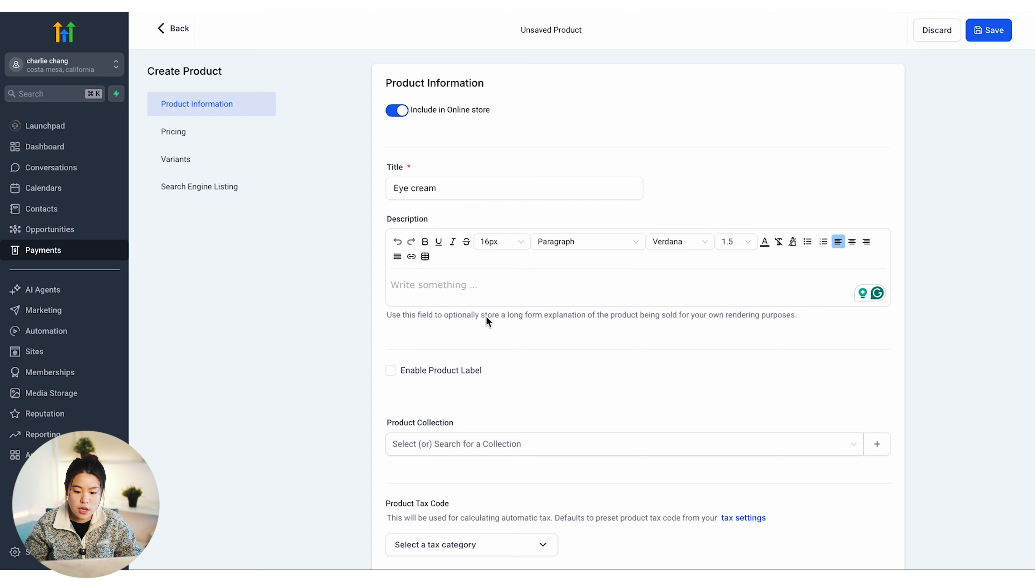
# Check the product collections list, leaving it empty
pyautogui.scroll(-1, 501, 285)
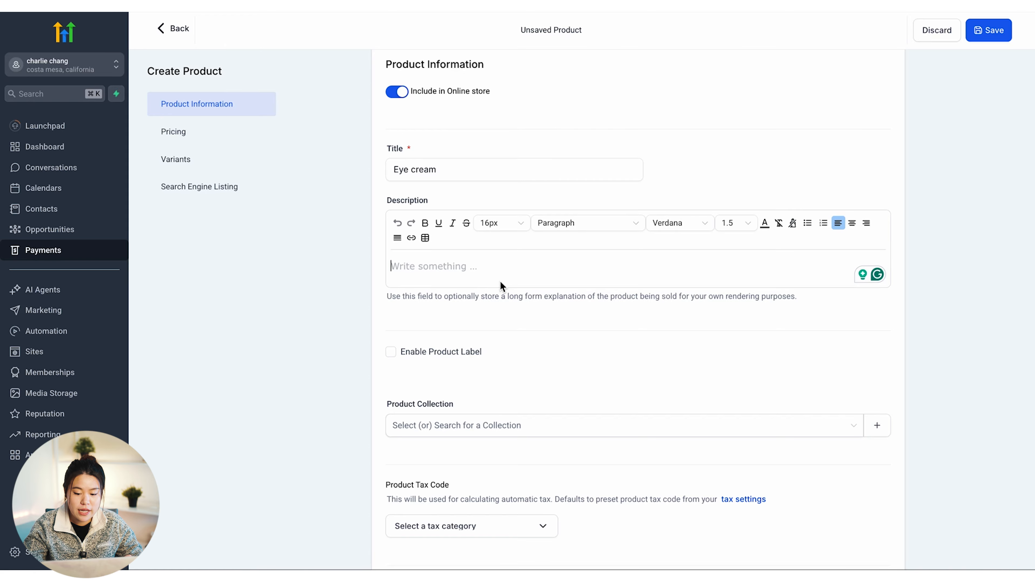
pyautogui.scroll(-2, 491, 306)
pyautogui.click(485, 350)
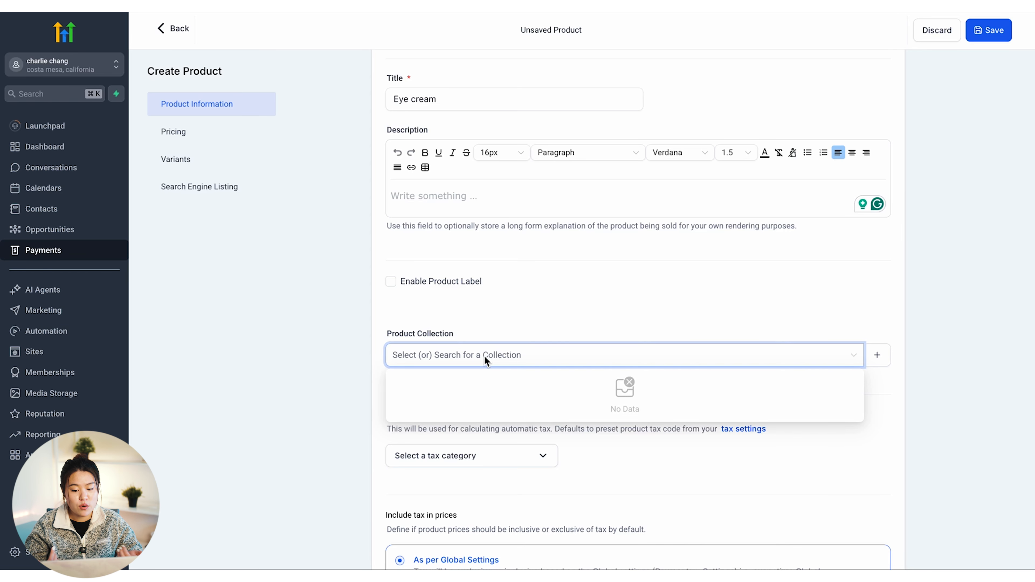
pyautogui.scroll(-1, 523, 363)
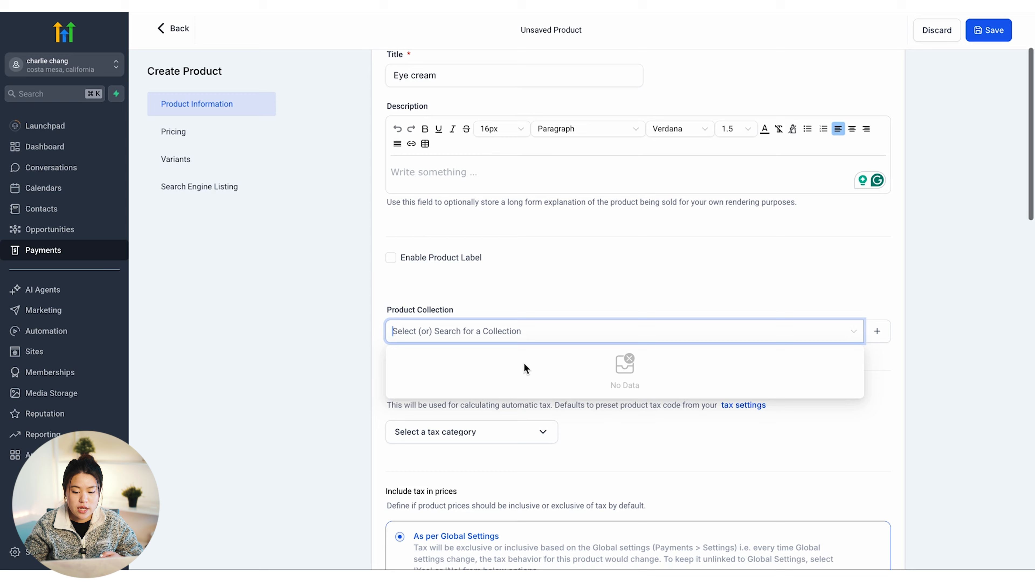
pyautogui.click(511, 183)
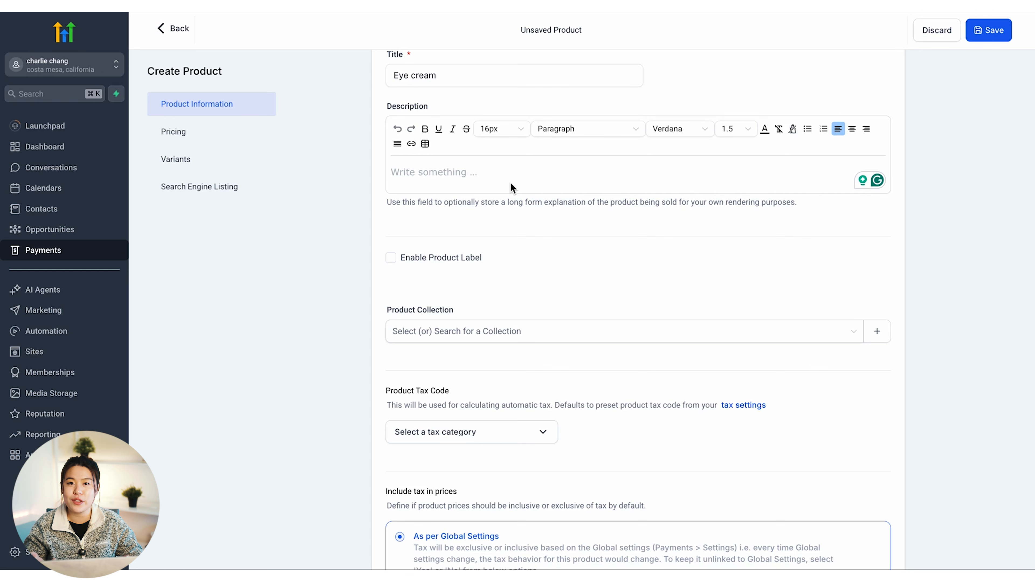
pyautogui.scroll(-10, 512, 187)
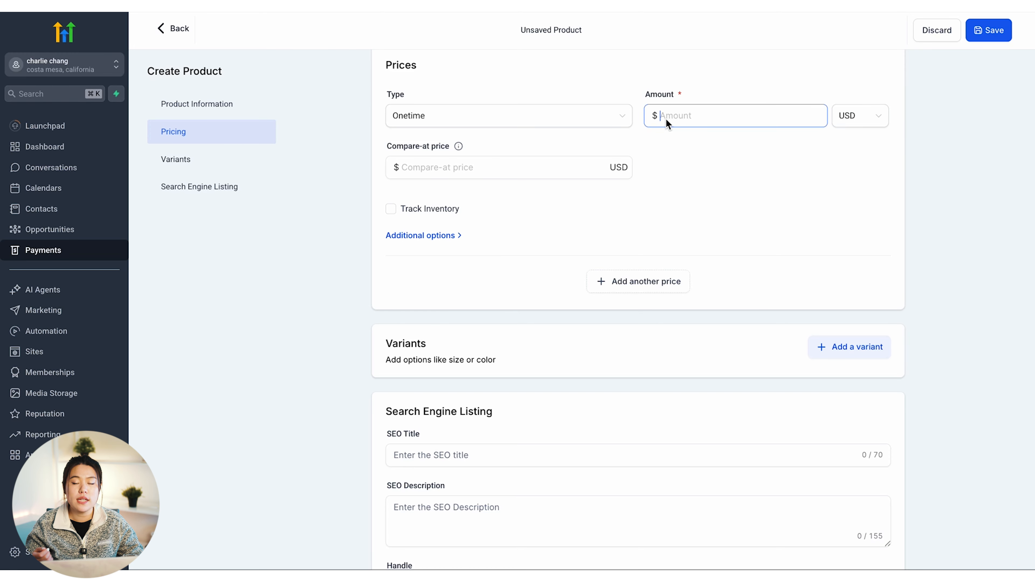
# Price it at $50.00 with a $79.00 compare-at price, tracking 10 units in inventory
pyautogui.write('50')
pyautogui.click(571, 209)
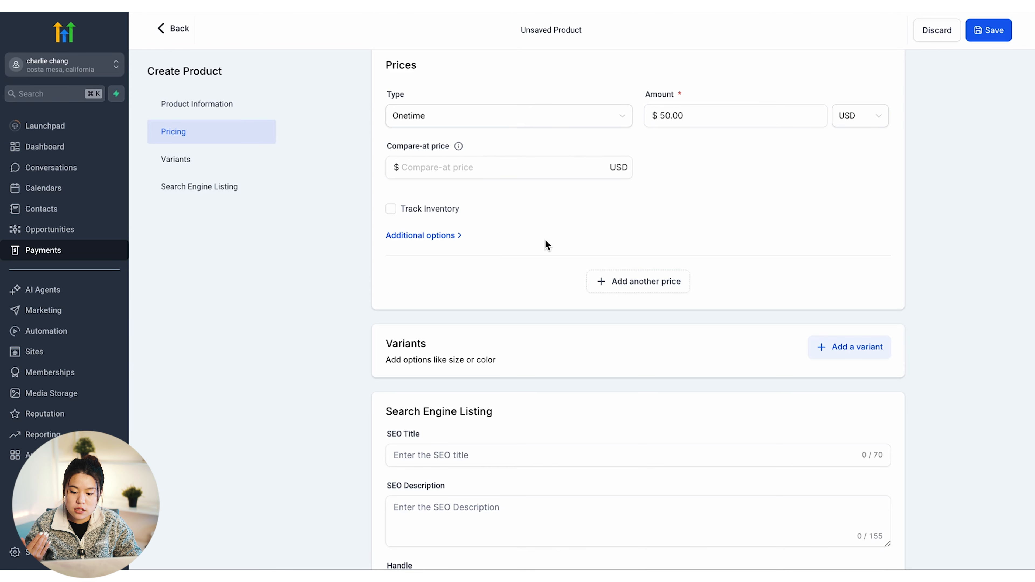
pyautogui.click(463, 168)
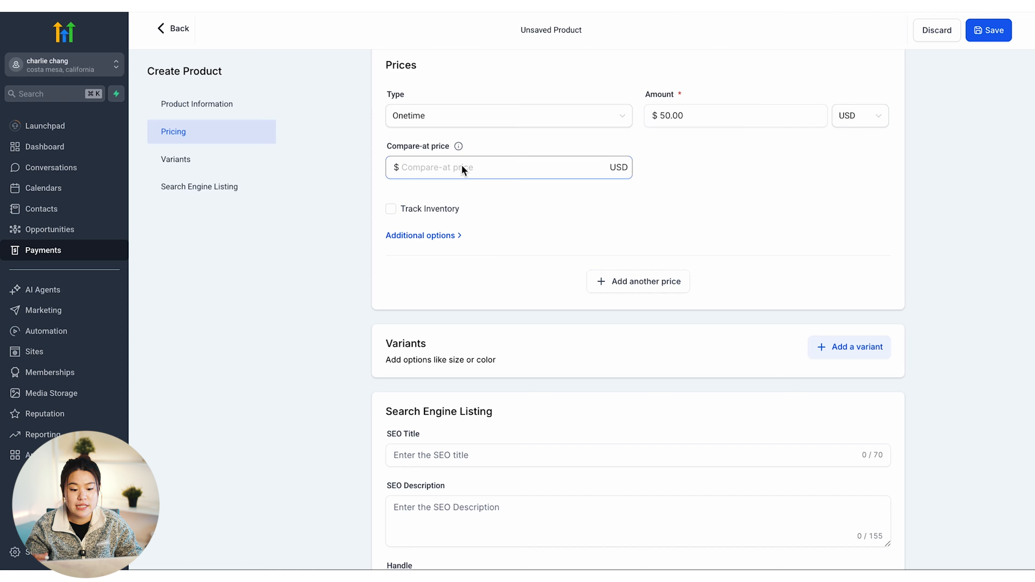
pyautogui.write('79')
pyautogui.press('Tab')
pyautogui.press('space')
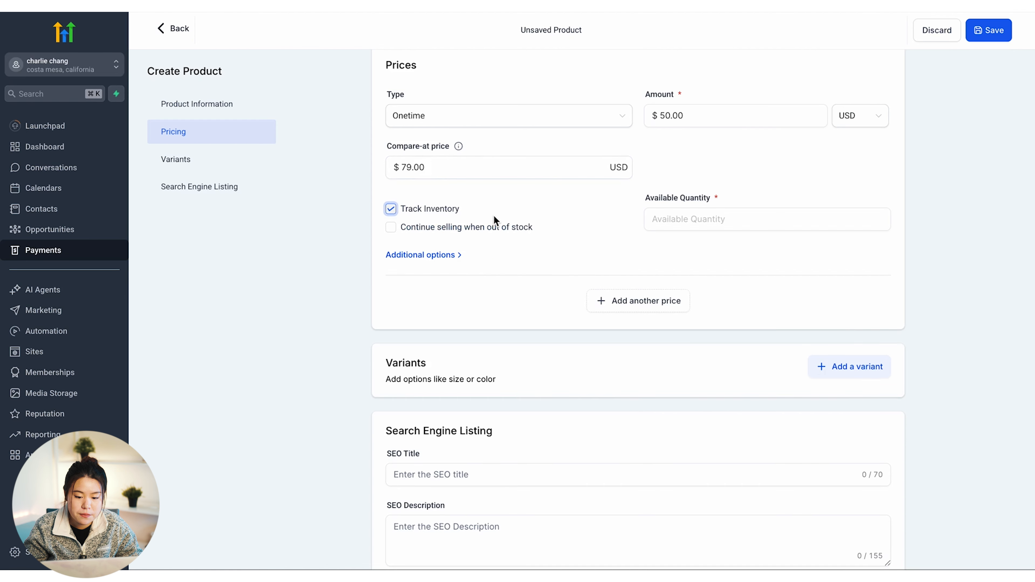
pyautogui.click(677, 222)
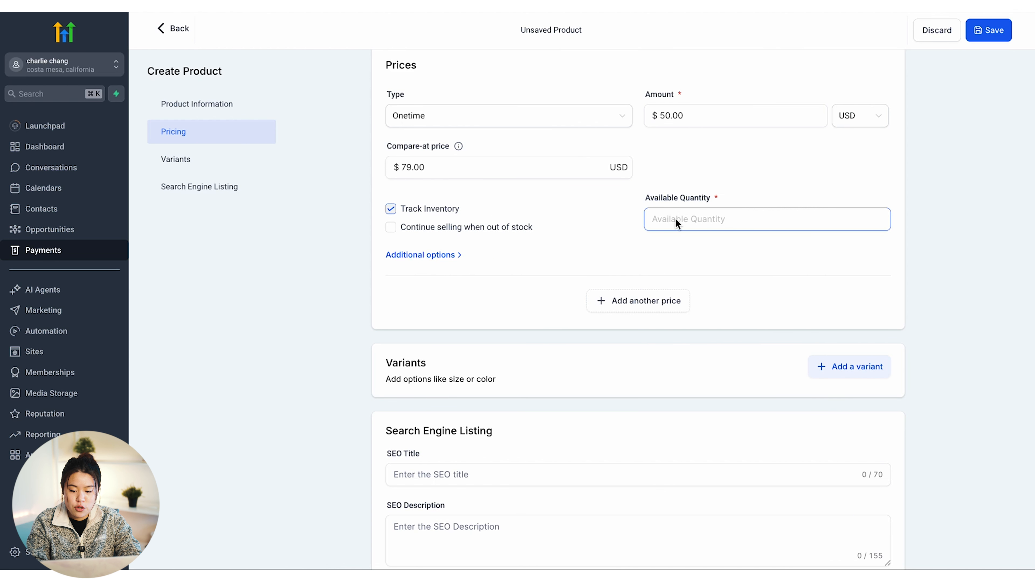
pyautogui.write('10')
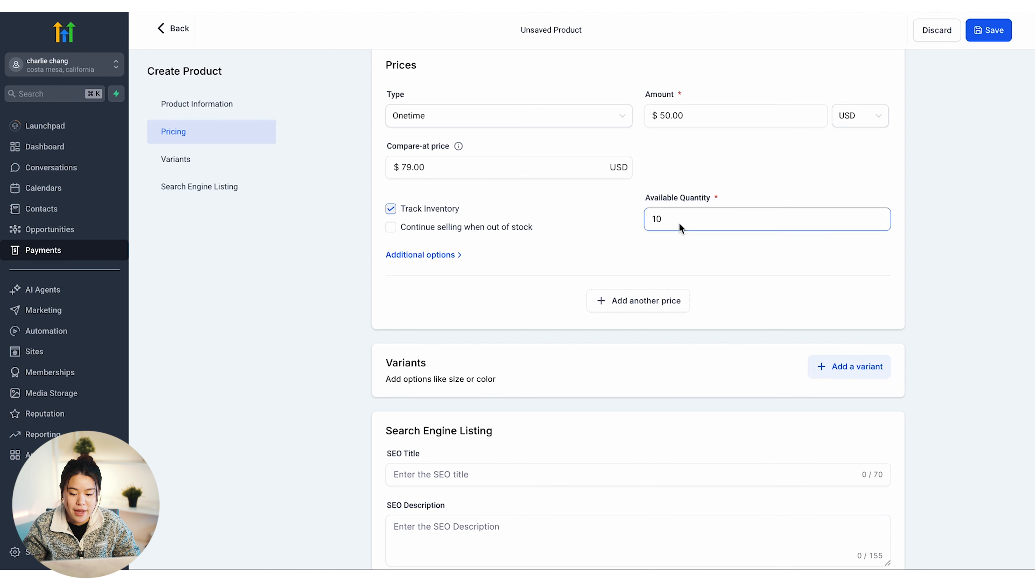
pyautogui.scroll(-3, 630, 262)
pyautogui.click(481, 277)
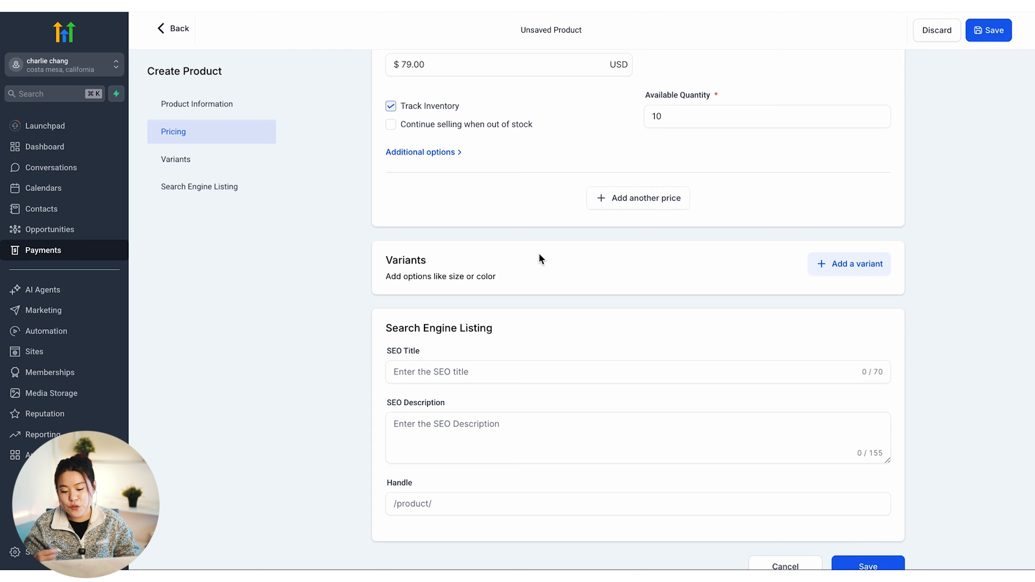
# Add a variant option to the product and put the cursor in its Option name field
pyautogui.click(839, 264)
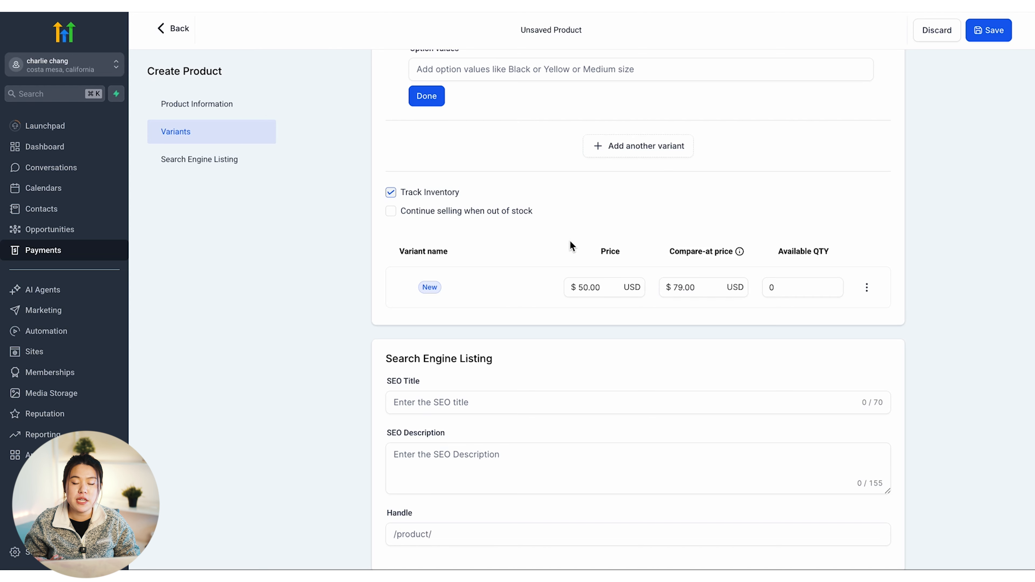
pyautogui.scroll(-2, 575, 311)
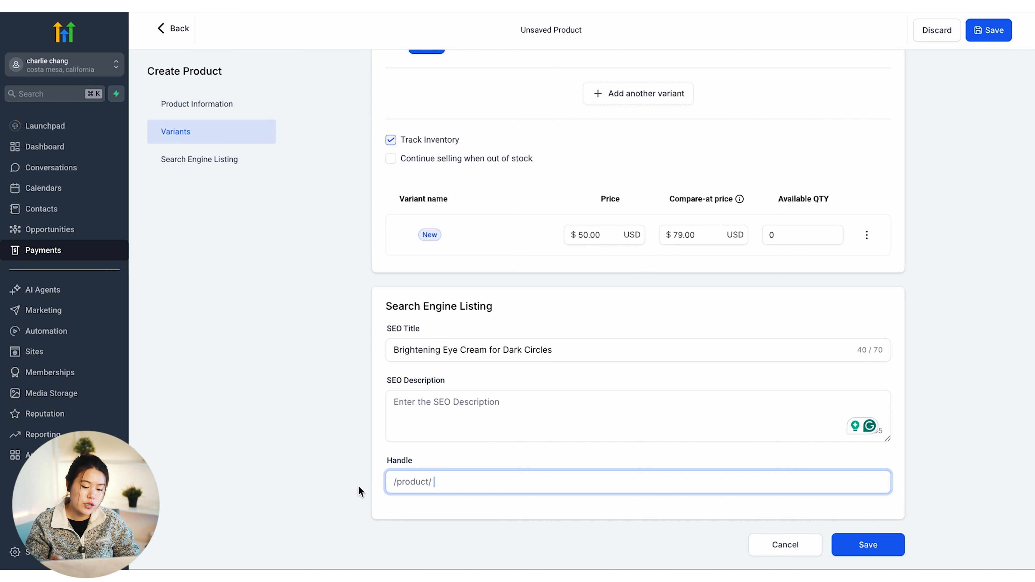
pyautogui.scroll(10, 313, 498)
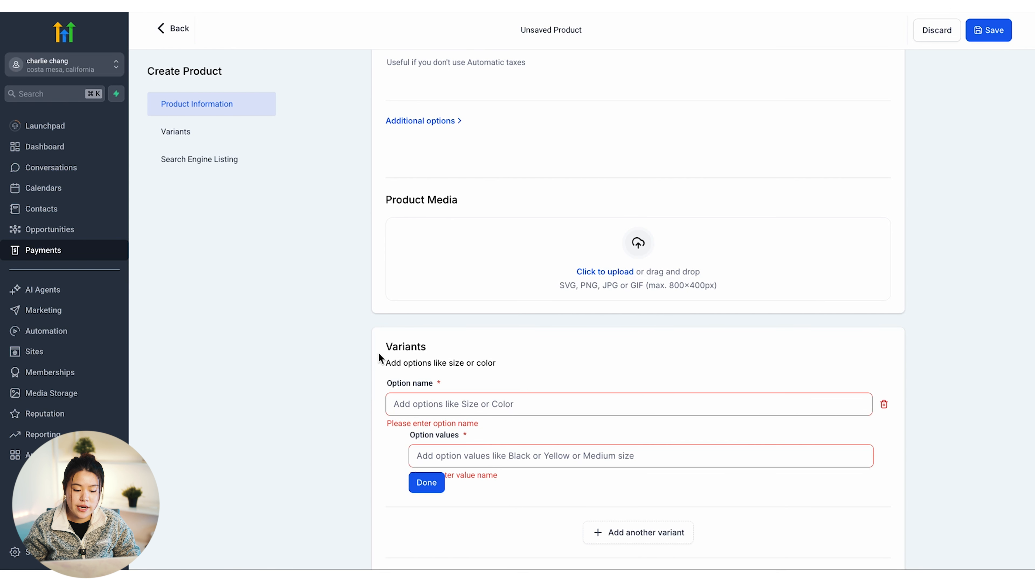
pyautogui.scroll(-2, 407, 309)
pyautogui.click(415, 304)
pyautogui.scroll(-8, 443, 407)
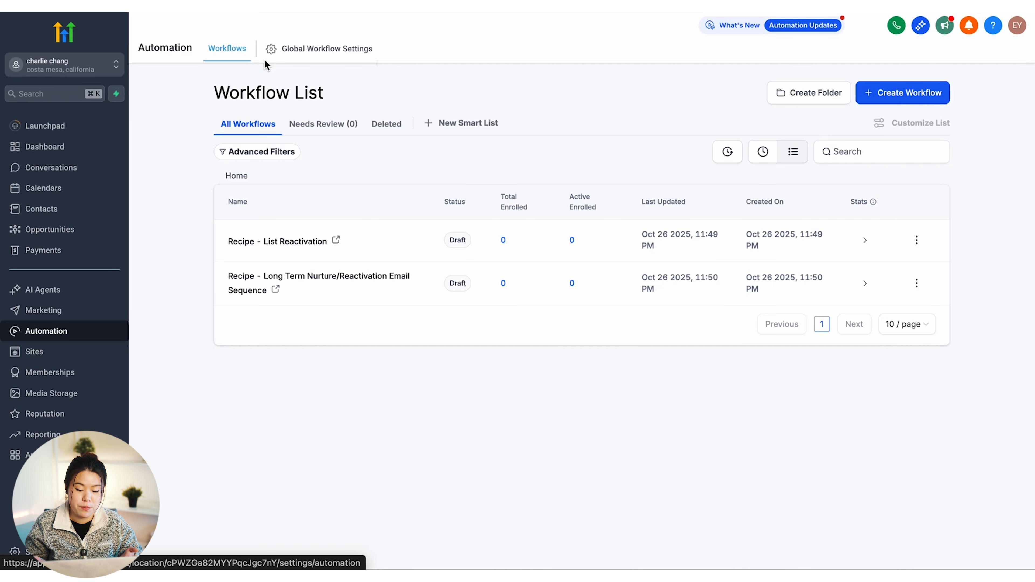
# Open the Create Workflow dropdown on the Automation workflow list
pyautogui.click(902, 92)
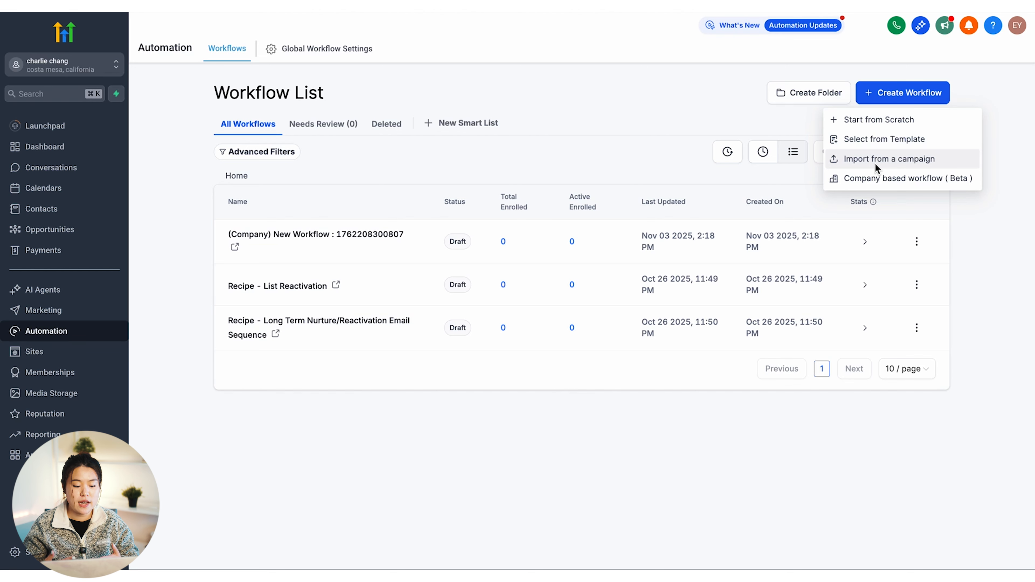
# Start a blank workflow and save a Form Submitted trigger
pyautogui.click(899, 118)
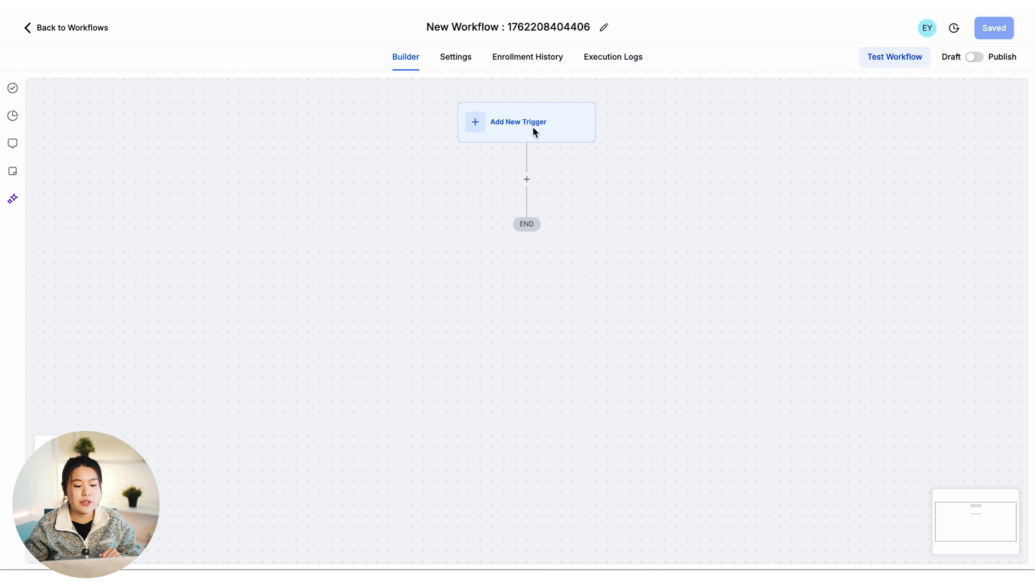
pyautogui.click(518, 134)
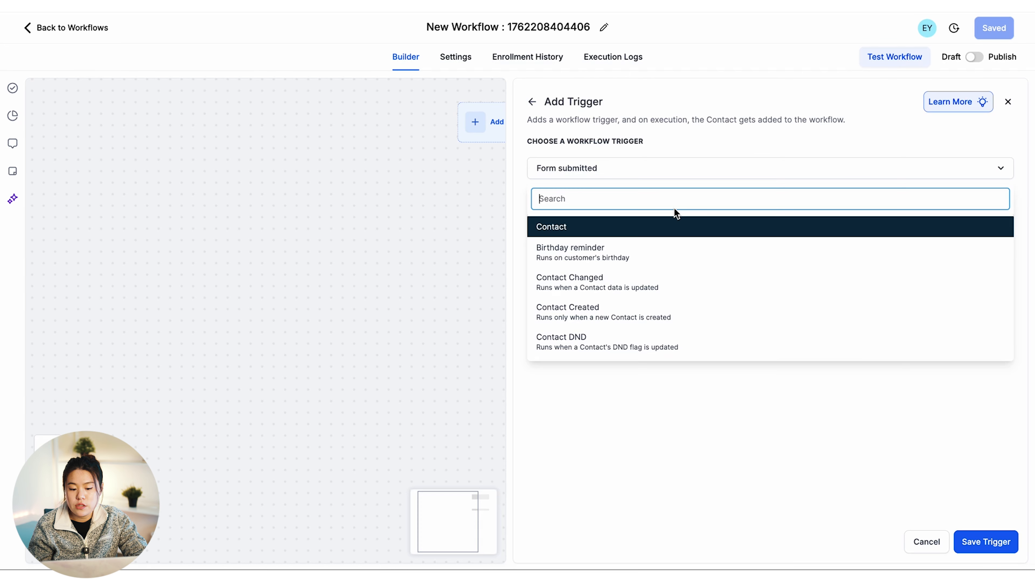
pyautogui.click(747, 415)
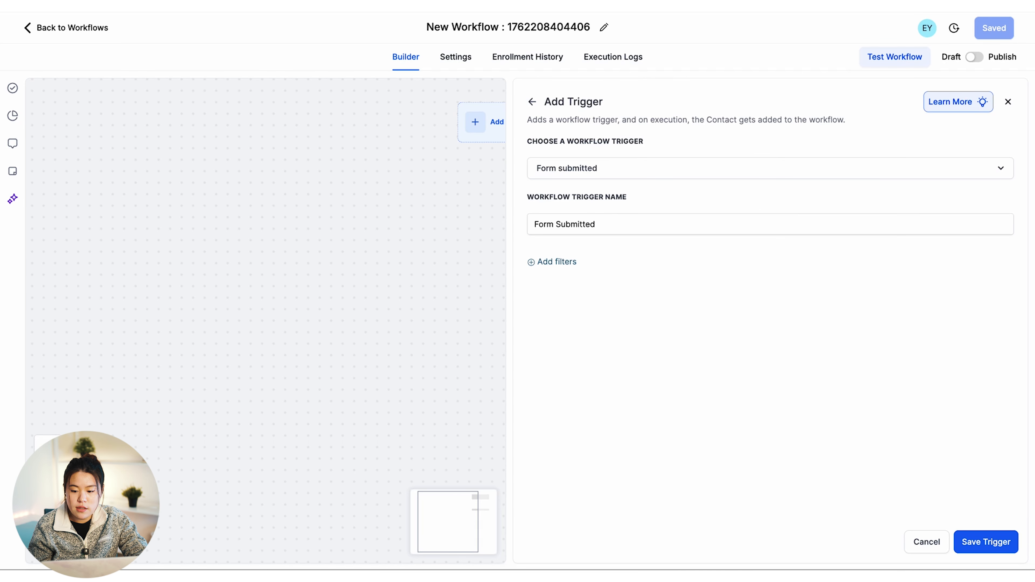
pyautogui.click(994, 543)
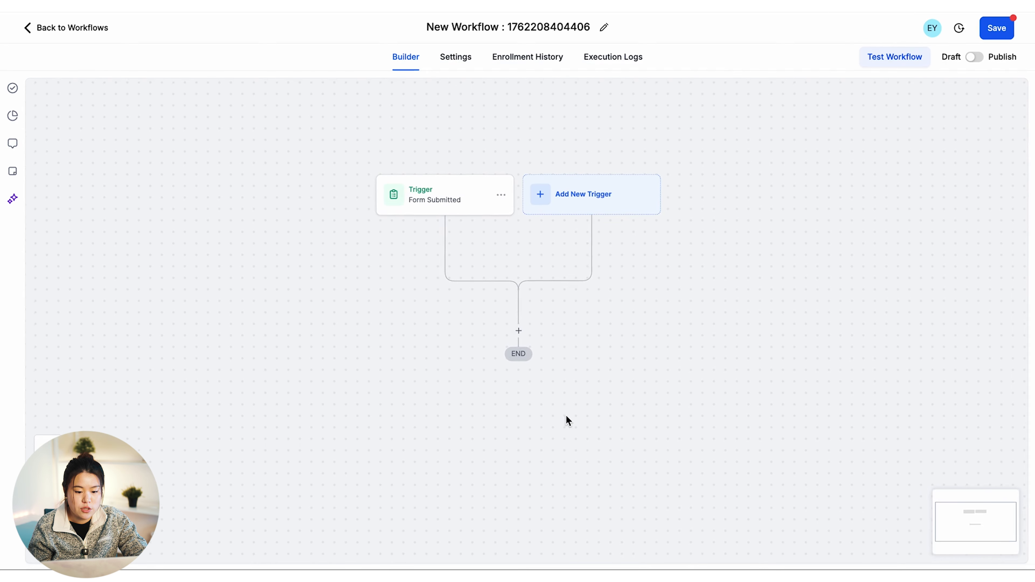
# Add and save a second Contact Tag trigger
pyautogui.click(579, 191)
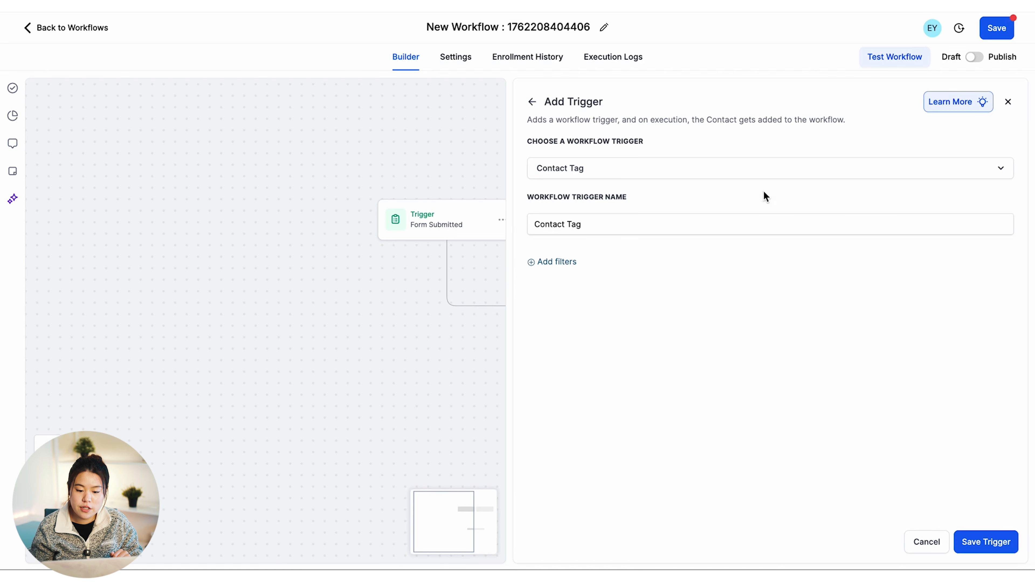
pyautogui.click(980, 543)
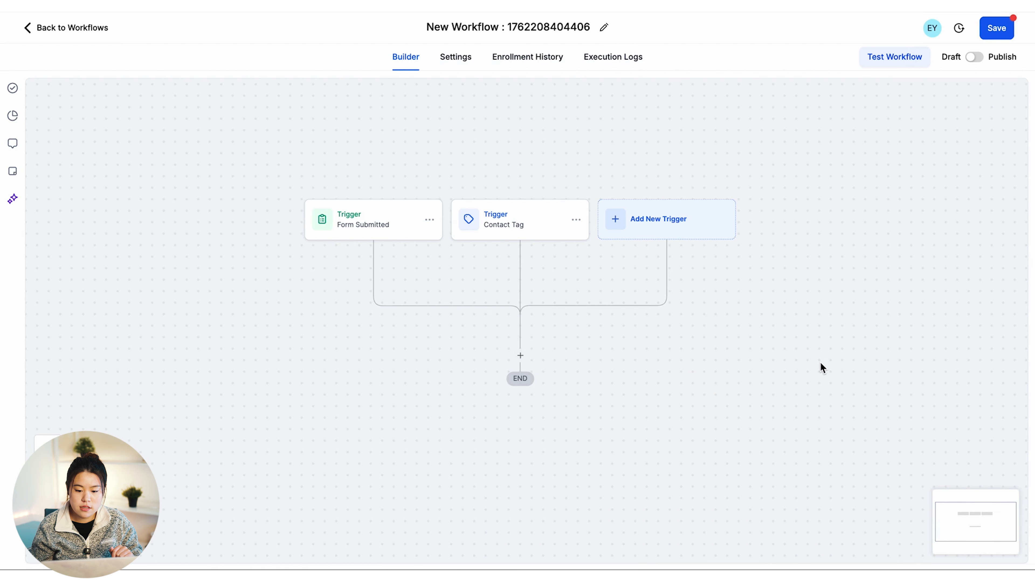
pyautogui.click(520, 356)
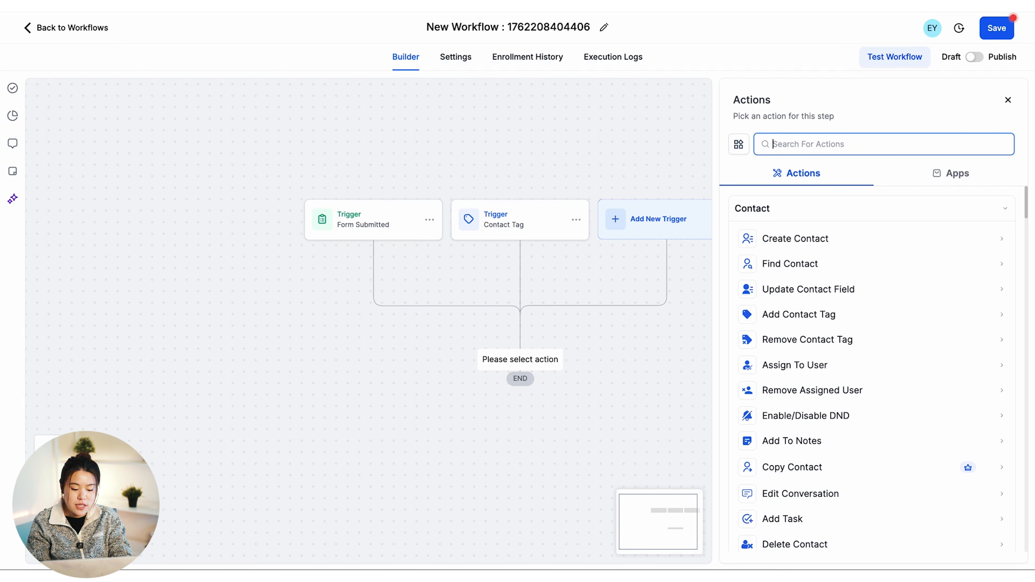
# Add a Send SMS action, searching templates but leaving none selected
pyautogui.write('sms')
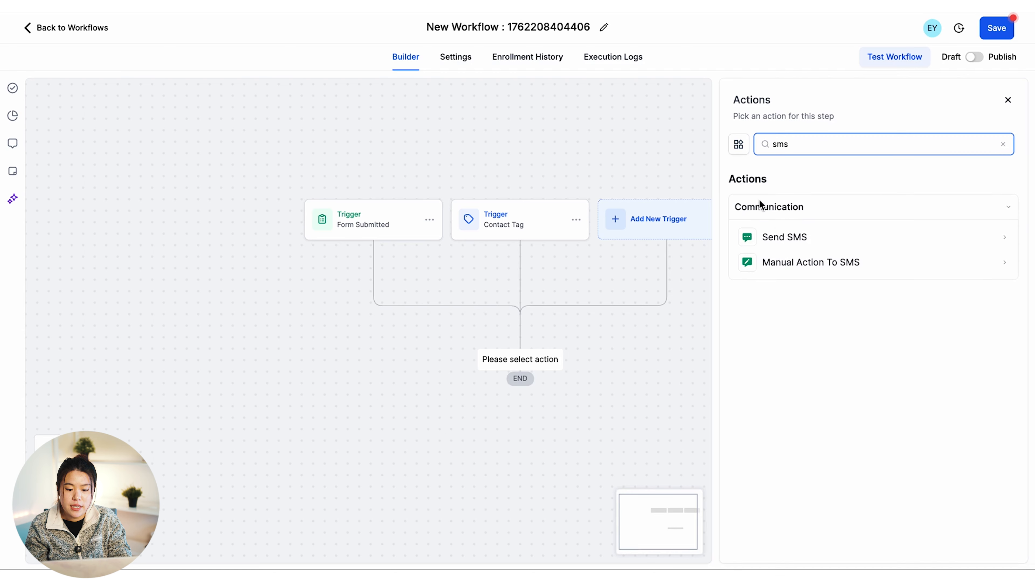
pyautogui.click(801, 238)
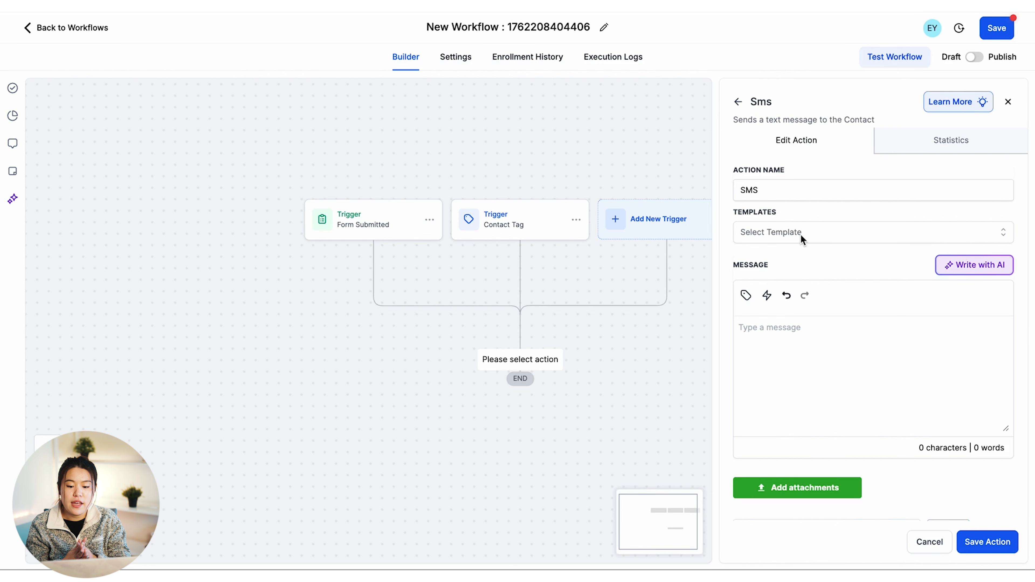
pyautogui.click(800, 237)
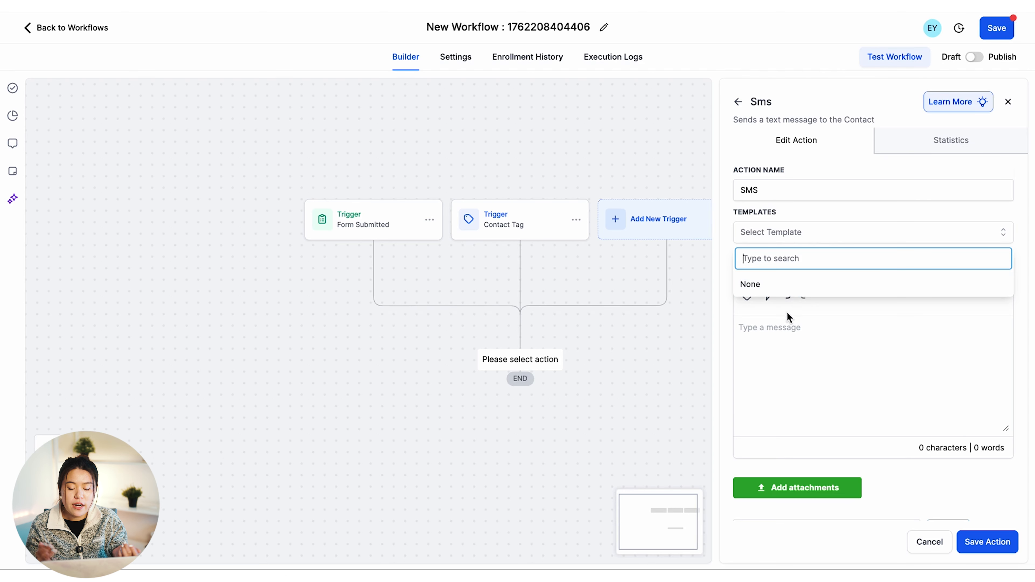
pyautogui.write('Welcome')
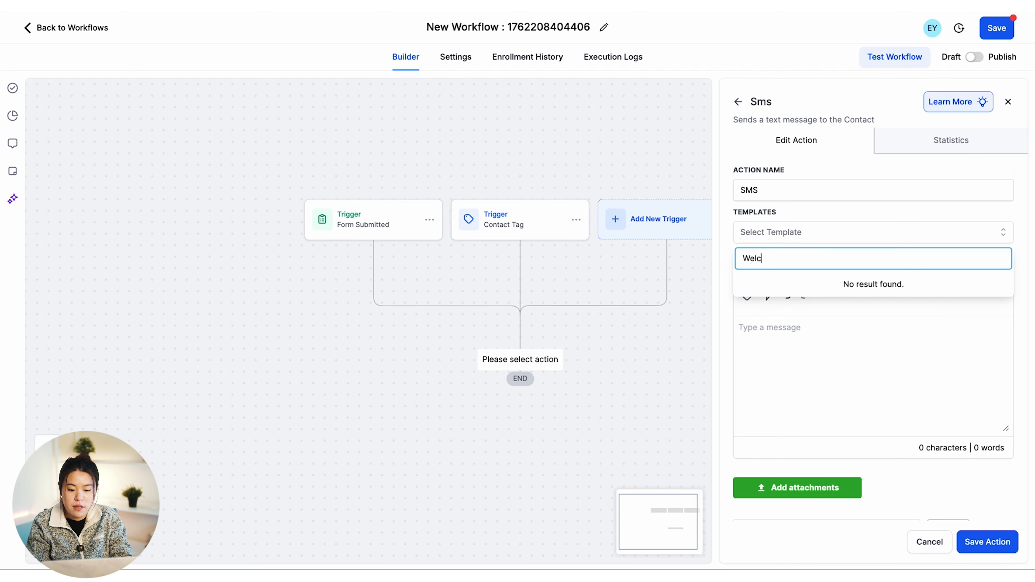
pyautogui.write('Text')
pyautogui.click(828, 241)
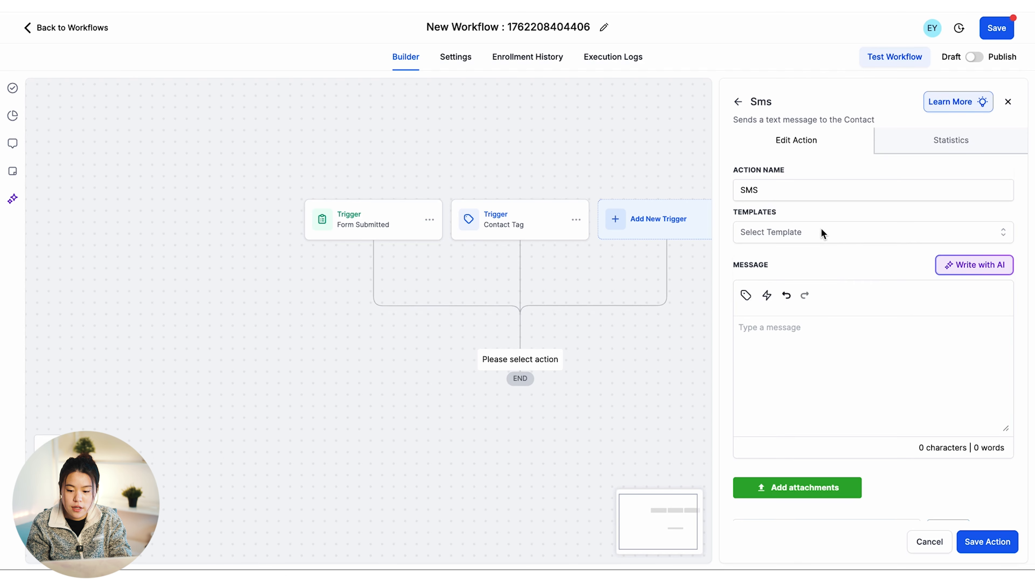
pyautogui.click(821, 229)
pyautogui.moveTo(789, 258); pyautogui.dragTo(743, 258)
pyautogui.click(797, 257)
pyautogui.press('BackSpace')
pyautogui.press('BackSpace')
pyautogui.press('BackSpace')
pyautogui.press('BackSpace')
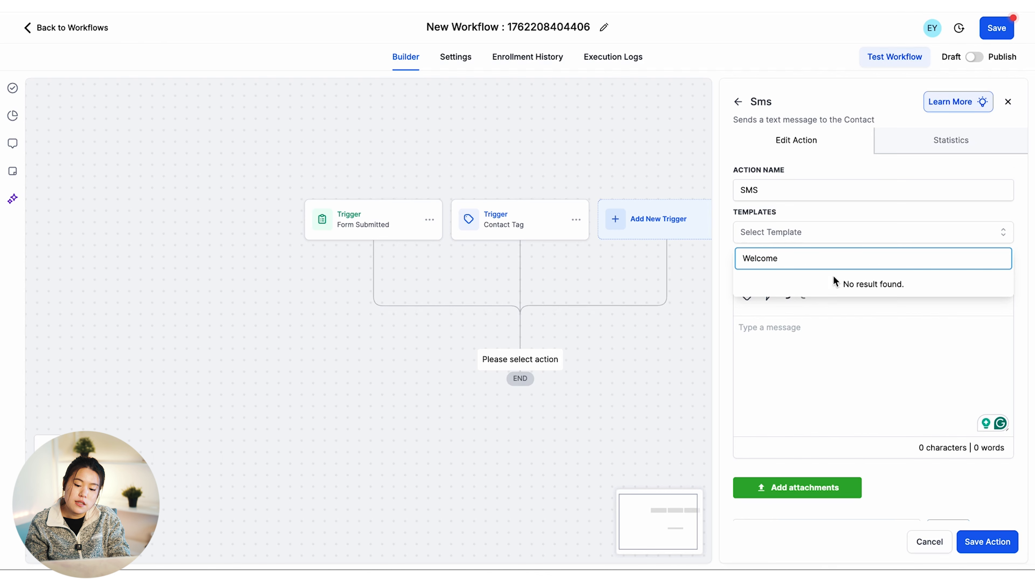
pyautogui.click(830, 333)
# Write the welcome SMS offering a special 15% discount for signing up and save it
pyautogui.click(781, 188)
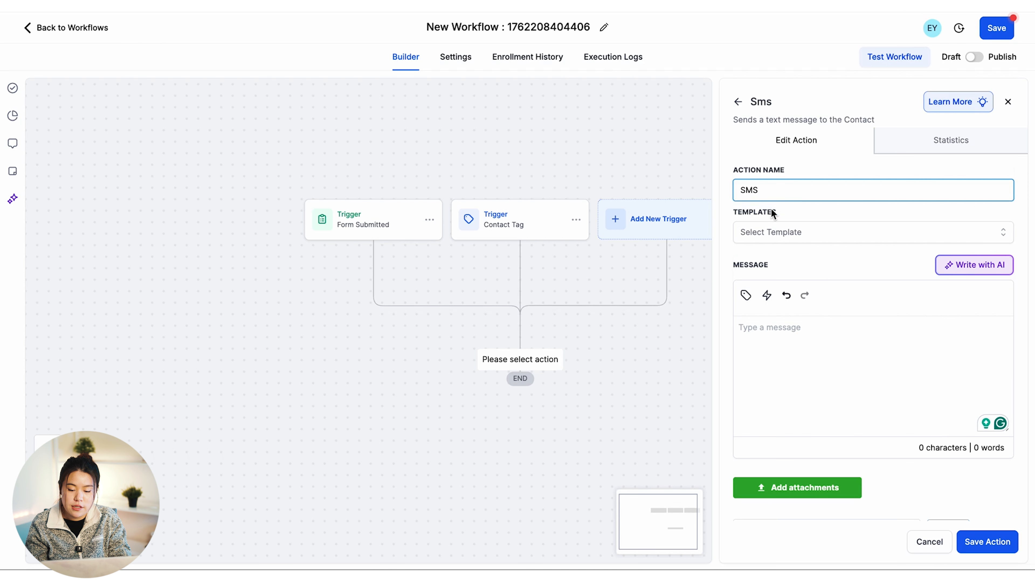
pyautogui.click(809, 341)
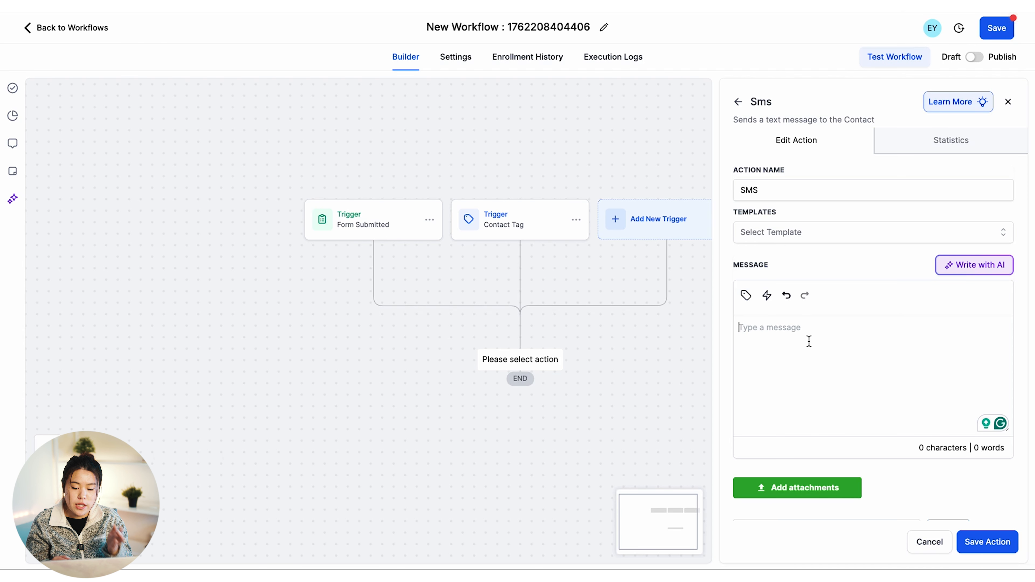
pyautogui.write('W')
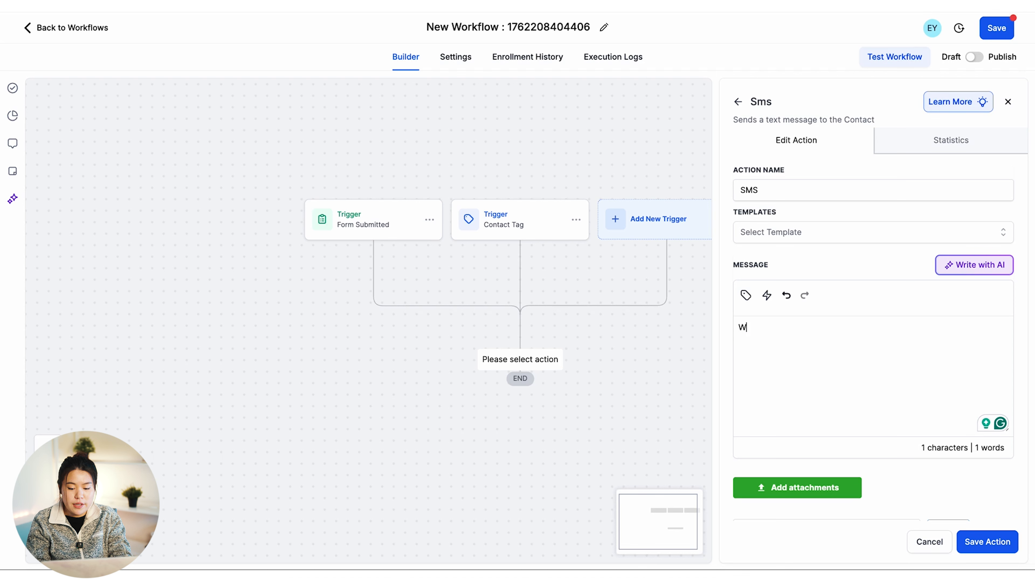
pyautogui.write('elcome to our')
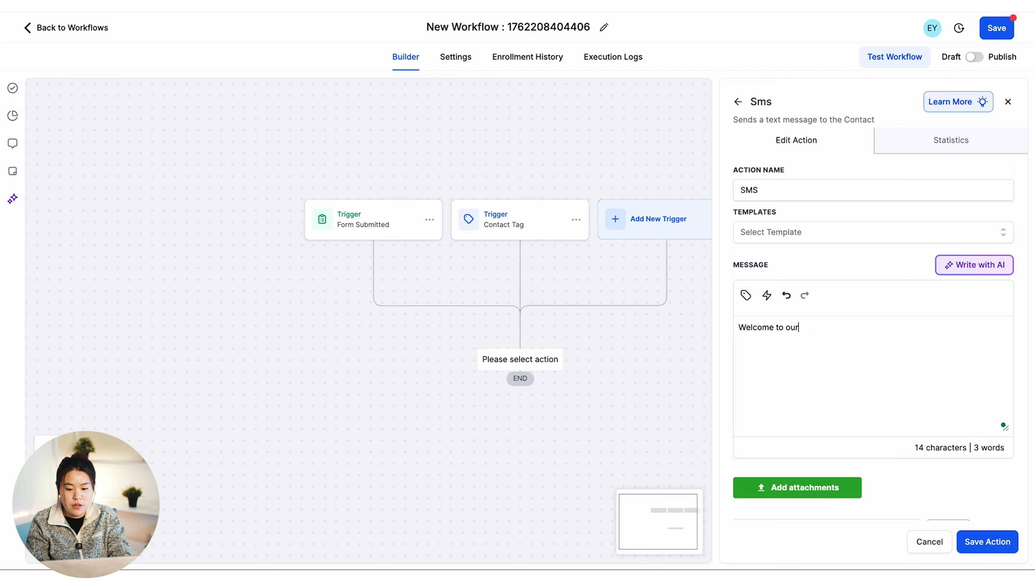
pyautogui.write(' store! Thanks for si')
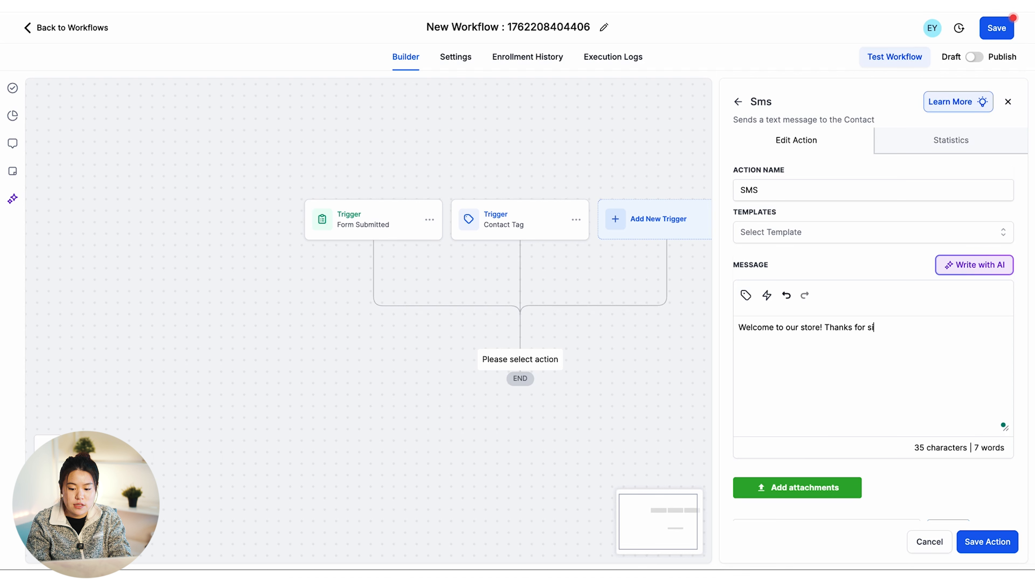
pyautogui.write('gning up! ')
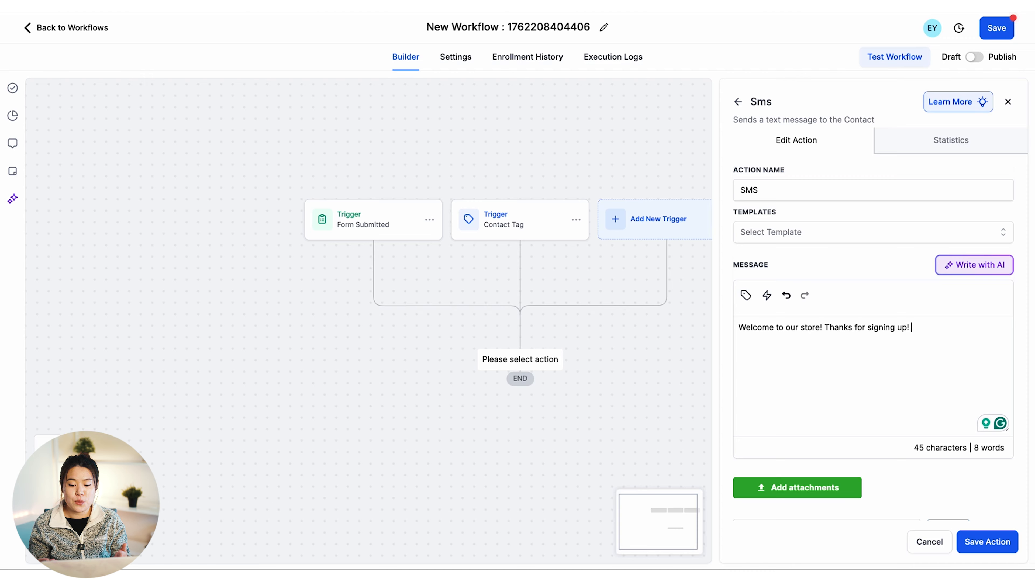
pyautogui.write('Here is a ')
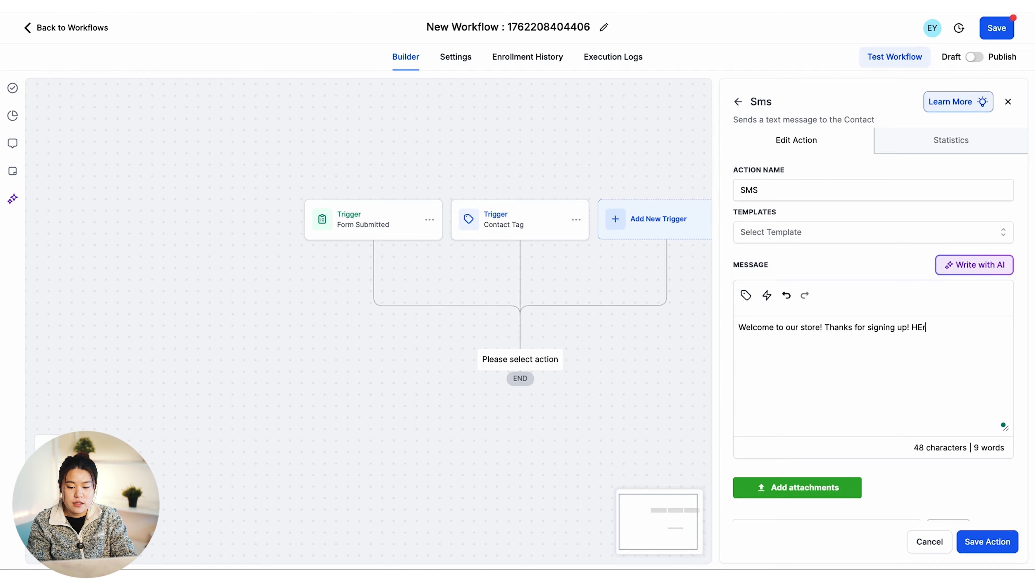
pyautogui.write('special')
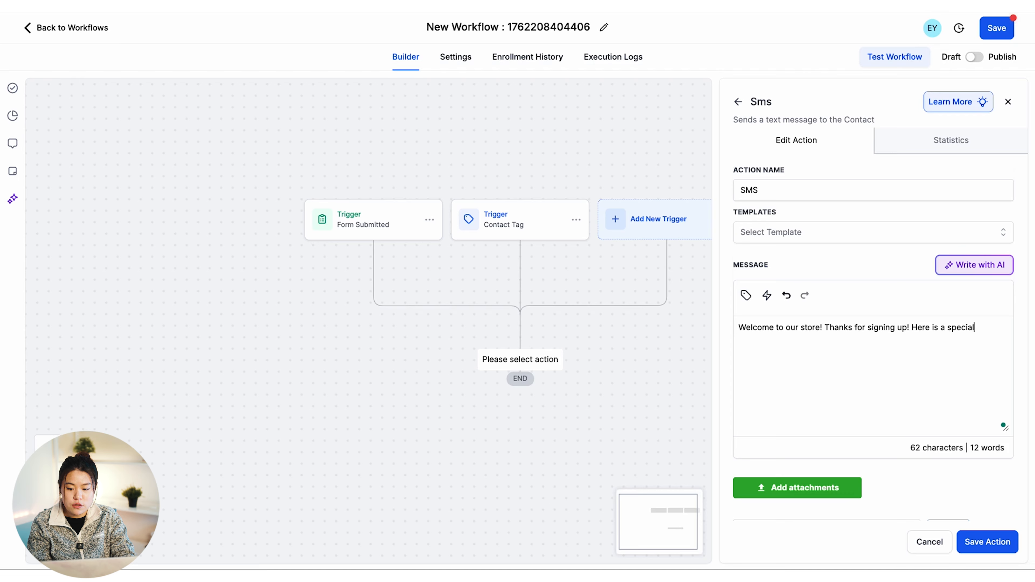
pyautogui.write(' 15% disco')
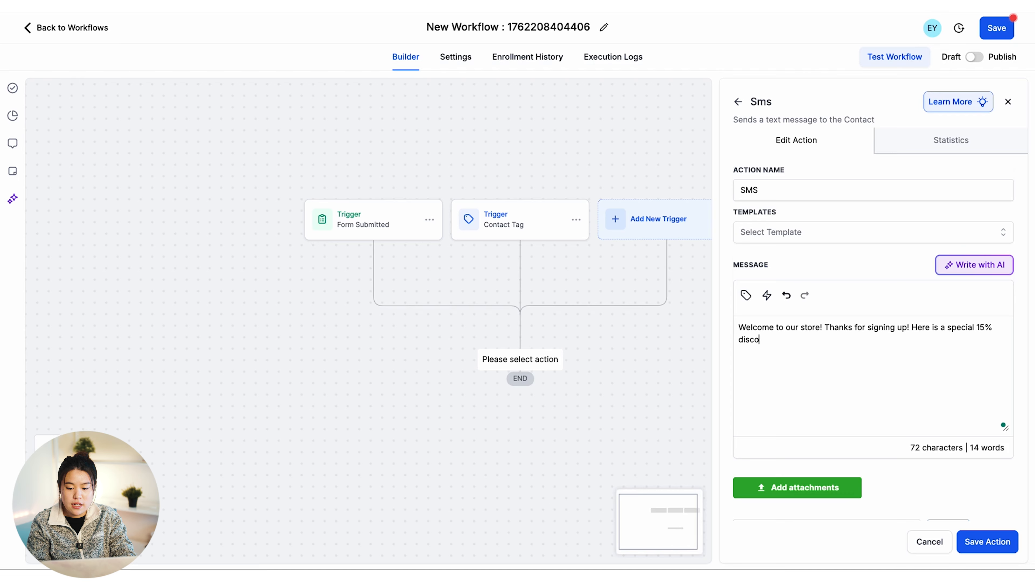
pyautogui.write('unt for singing up!')
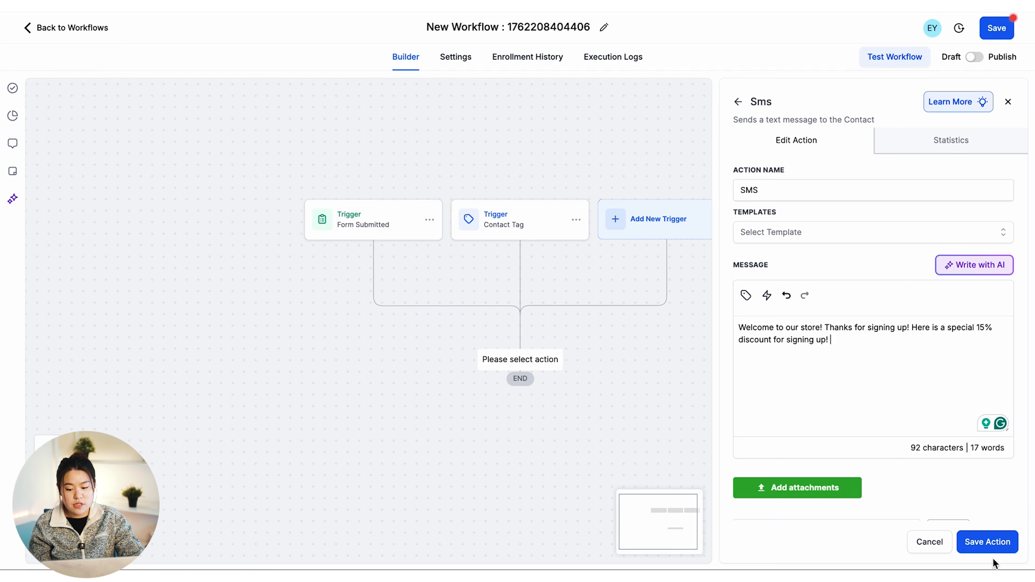
pyautogui.click(989, 546)
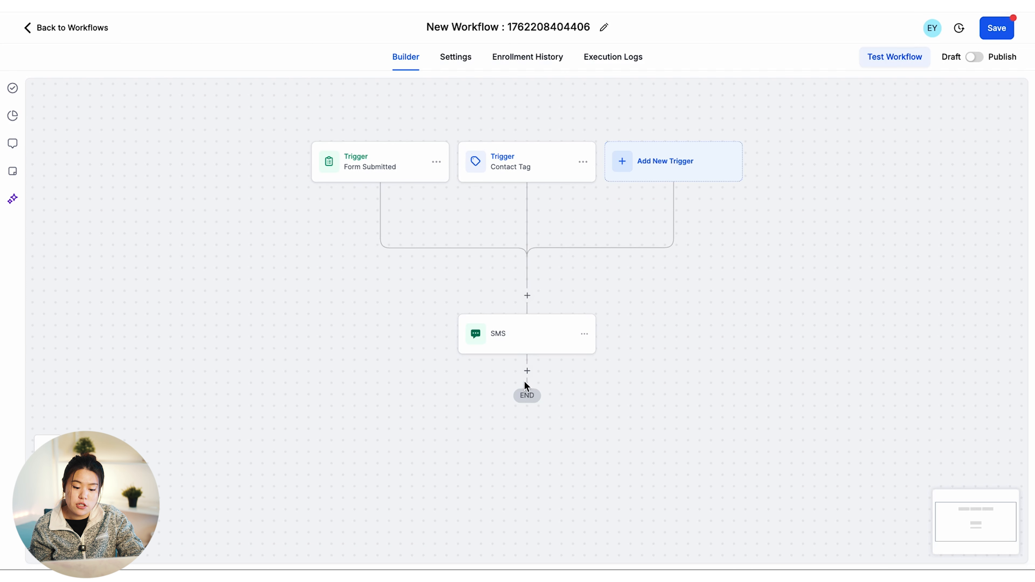
# Insert a Wait action after the SMS, set to 60 minutes, and save it
pyautogui.click(527, 371)
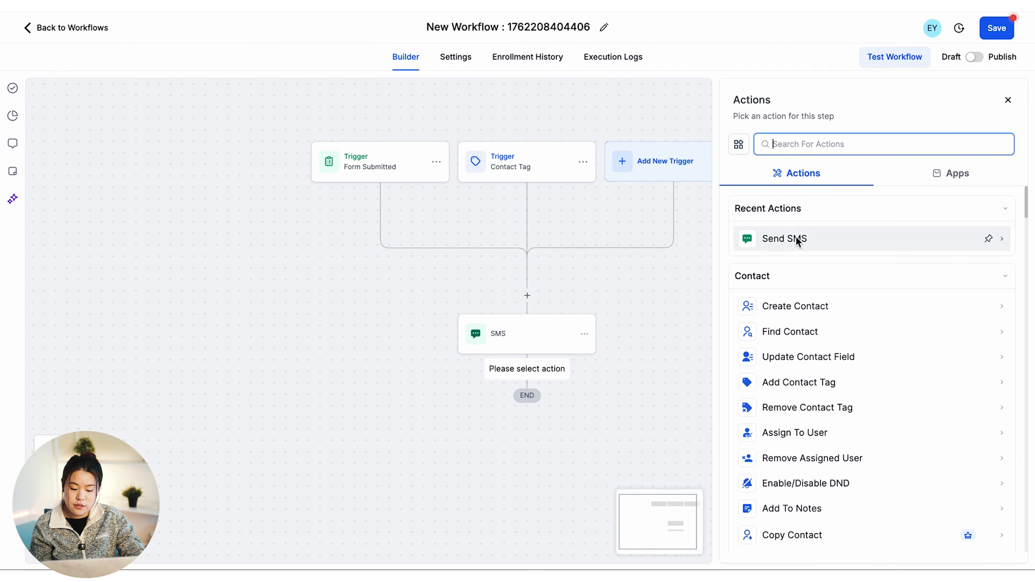
pyautogui.write('wait')
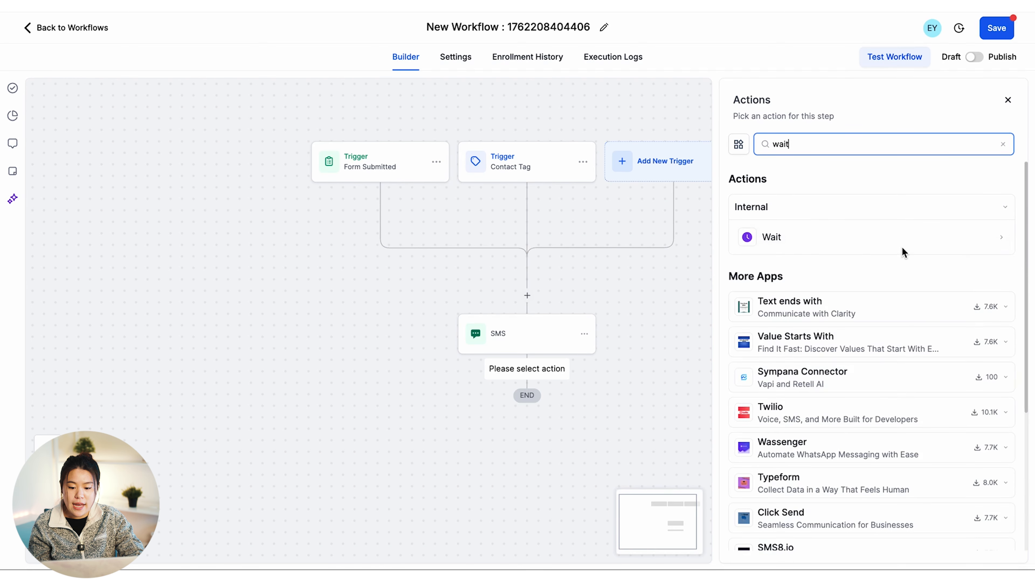
pyautogui.click(899, 245)
pyautogui.click(557, 271)
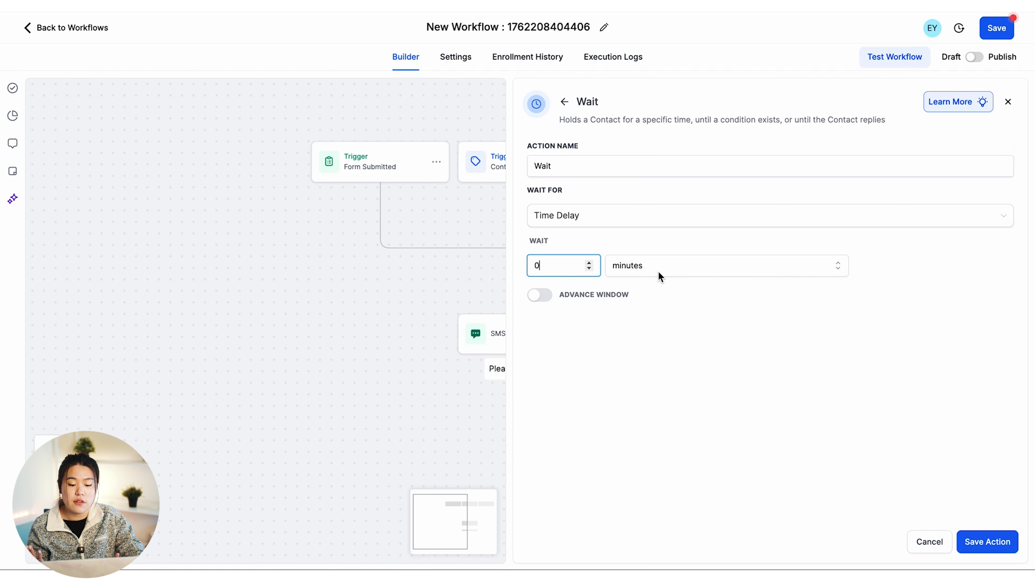
pyautogui.press('BackSpace')
pyautogui.write('60')
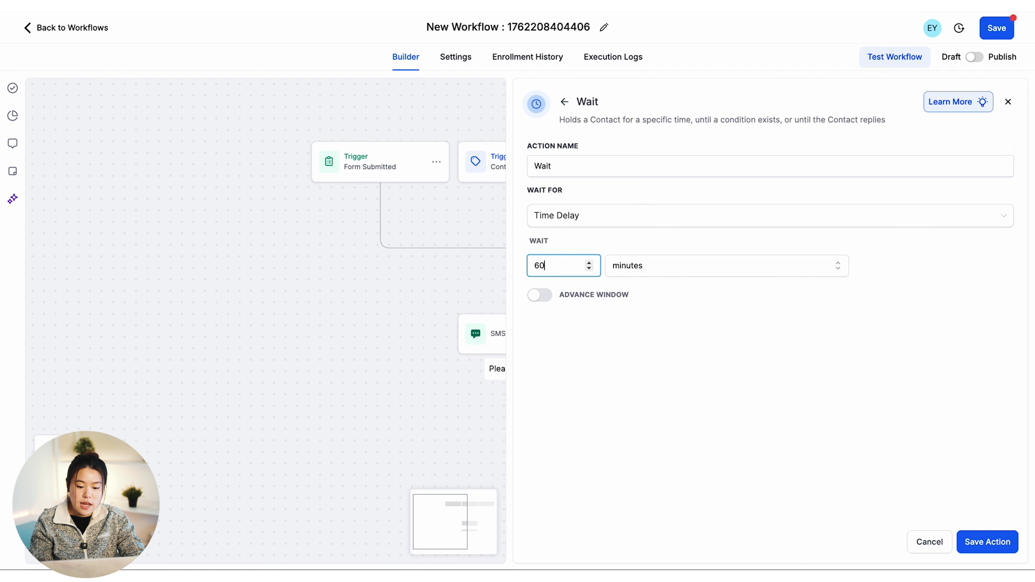
pyautogui.click(745, 331)
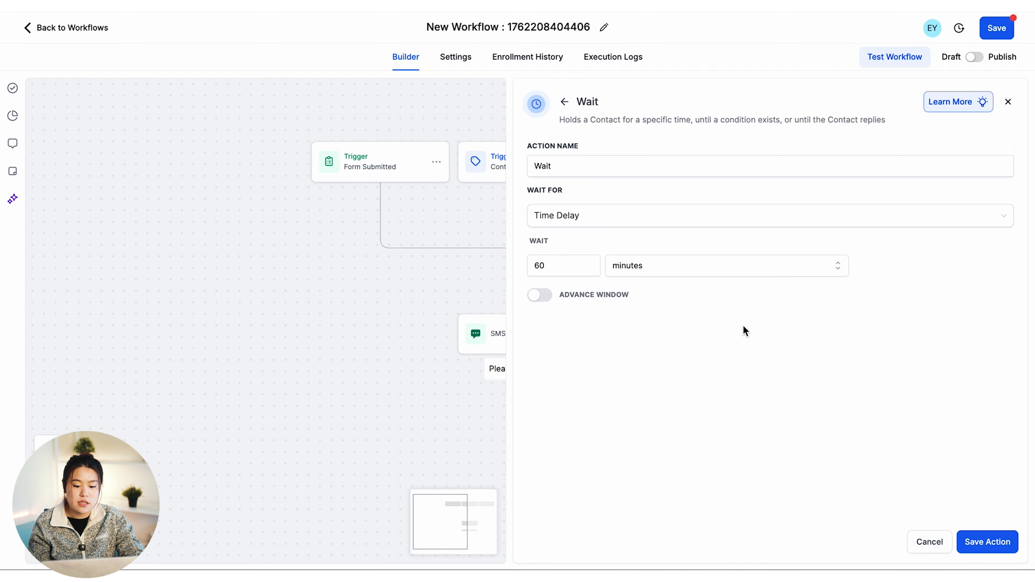
pyautogui.click(987, 547)
pyautogui.scroll(-1, 473, 423)
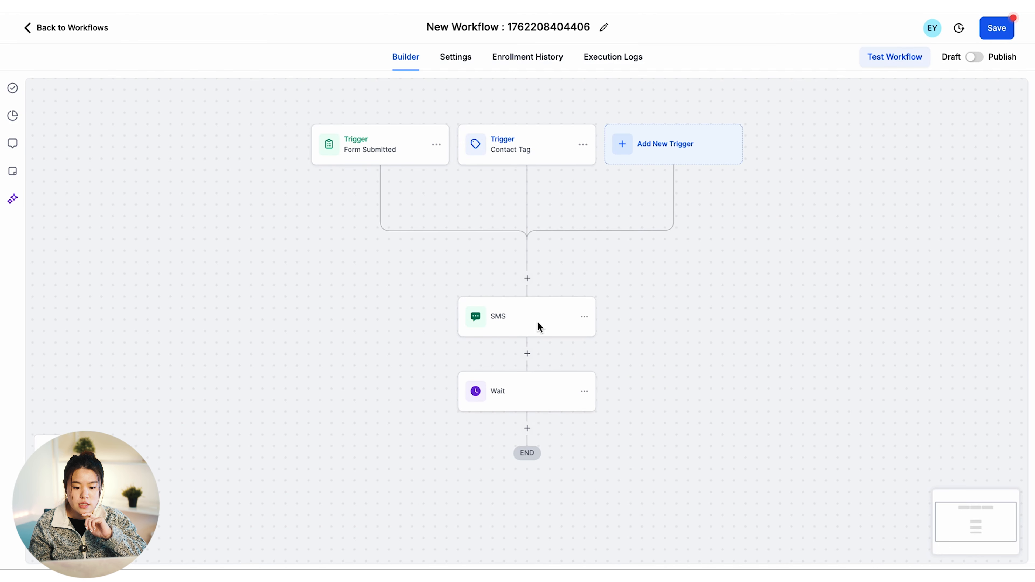
pyautogui.scroll(-1, 553, 393)
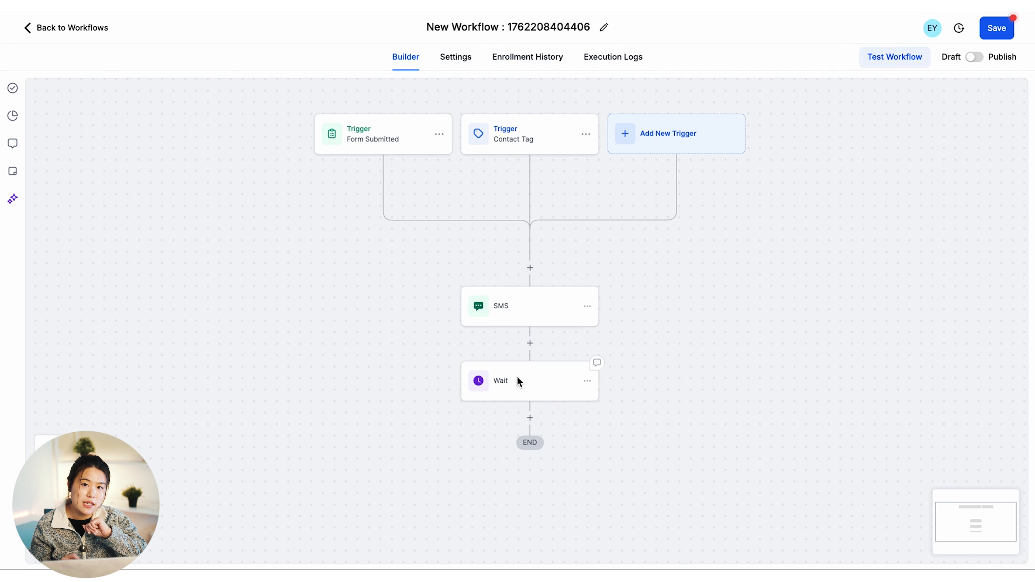
# Add a Send Email action after the Wait step
pyautogui.click(530, 417)
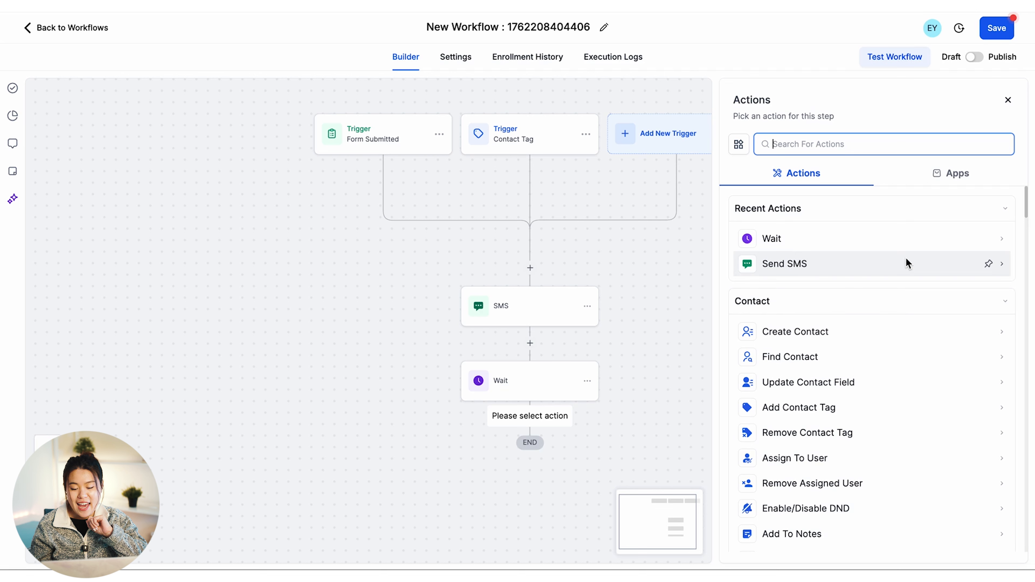
pyautogui.write('email')
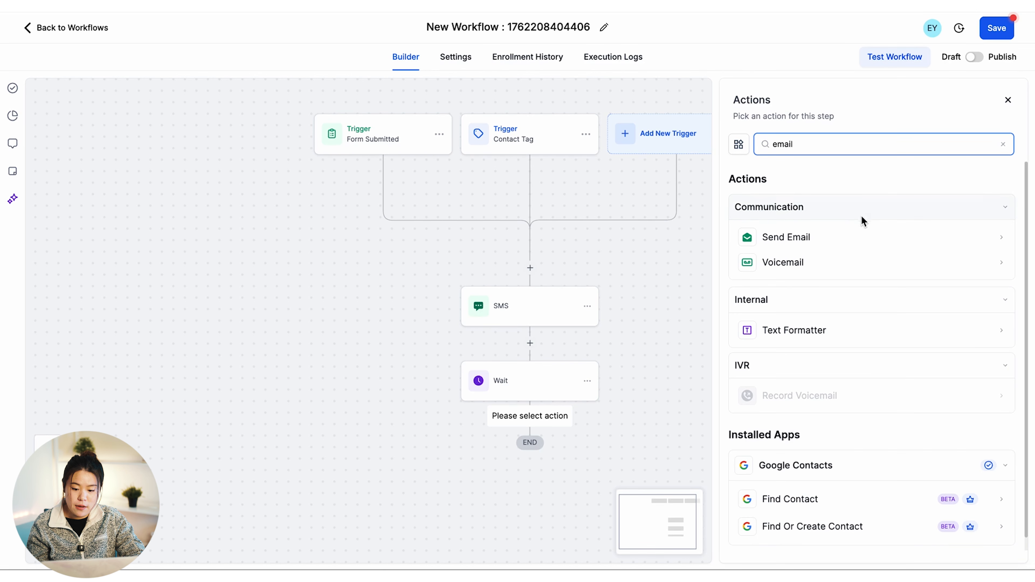
pyautogui.click(870, 234)
pyautogui.click(869, 234)
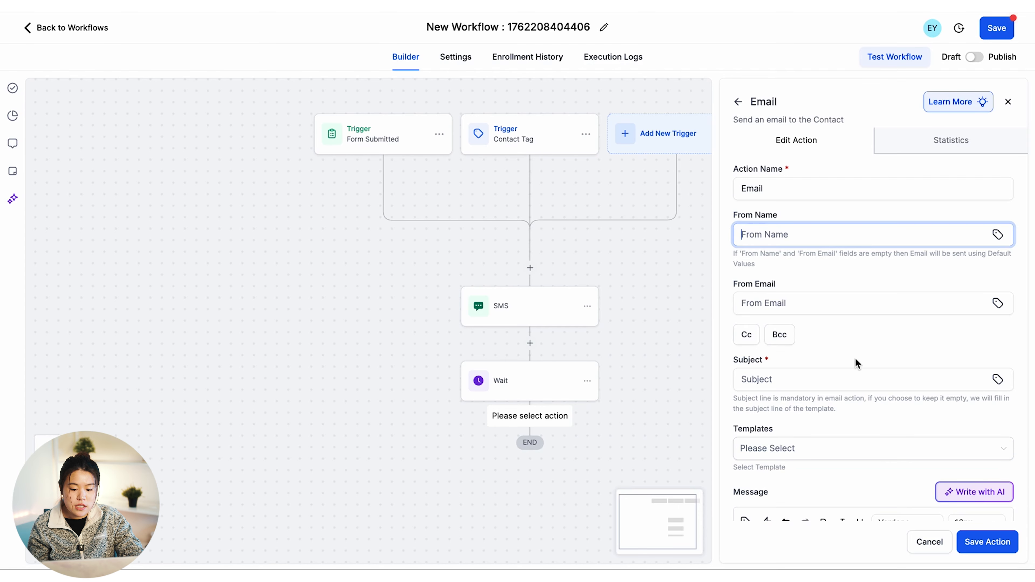
pyautogui.scroll(-3, 855, 363)
pyautogui.scroll(-1, 830, 335)
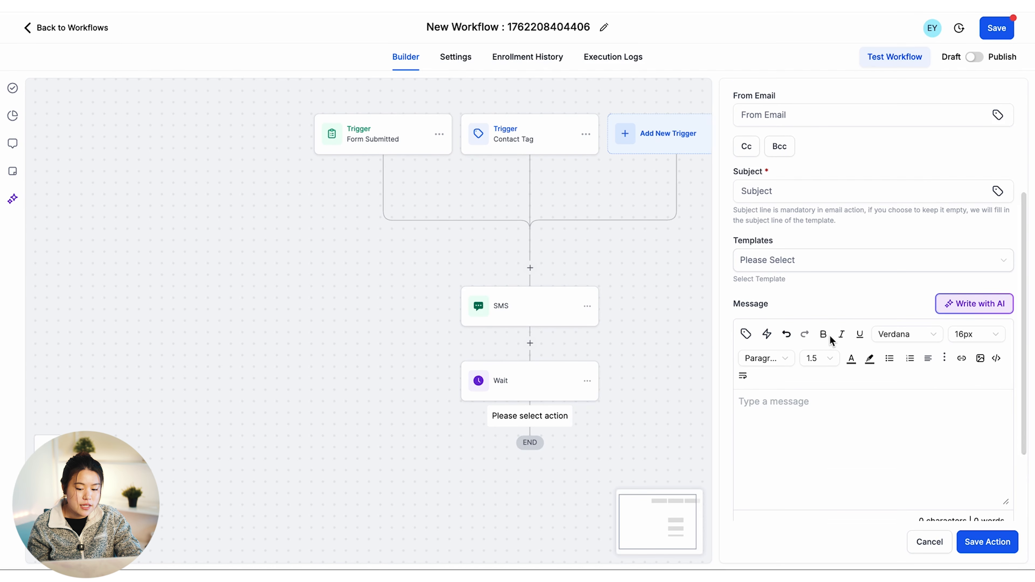
pyautogui.scroll(-3, 788, 480)
pyautogui.scroll(5, 789, 477)
pyautogui.scroll(2, 876, 411)
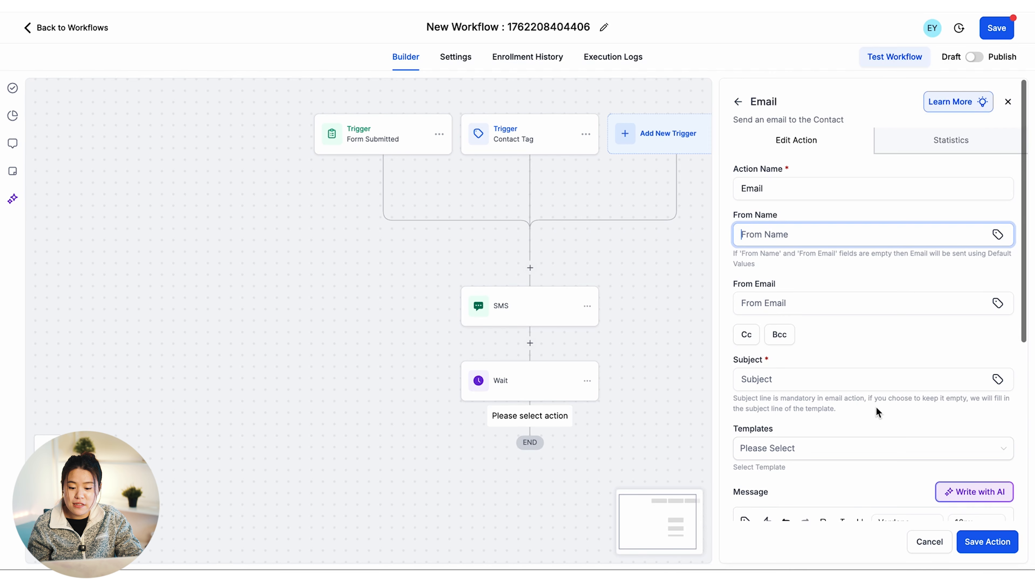
pyautogui.scroll(-3, 786, 450)
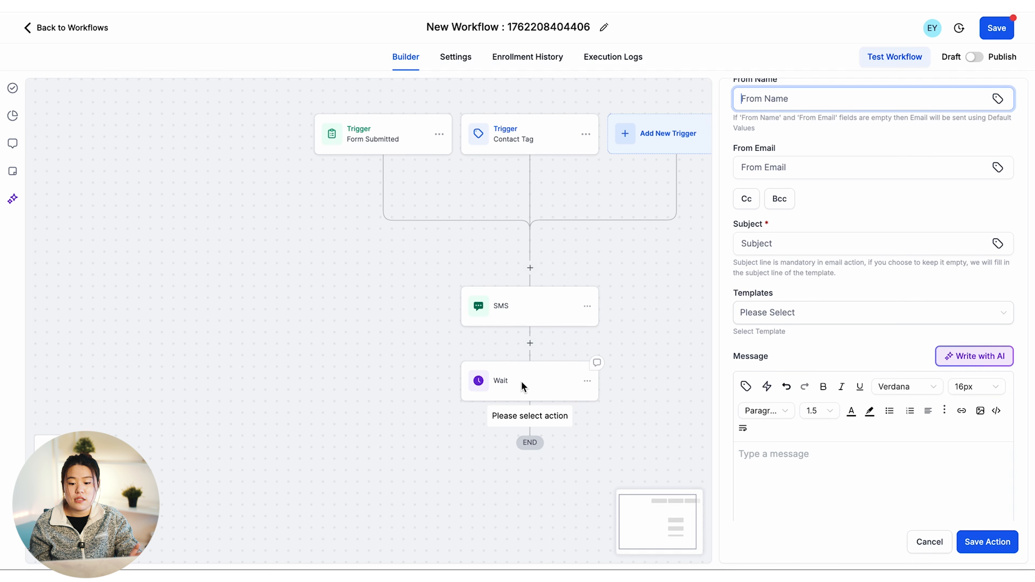
pyautogui.scroll(3, 728, 264)
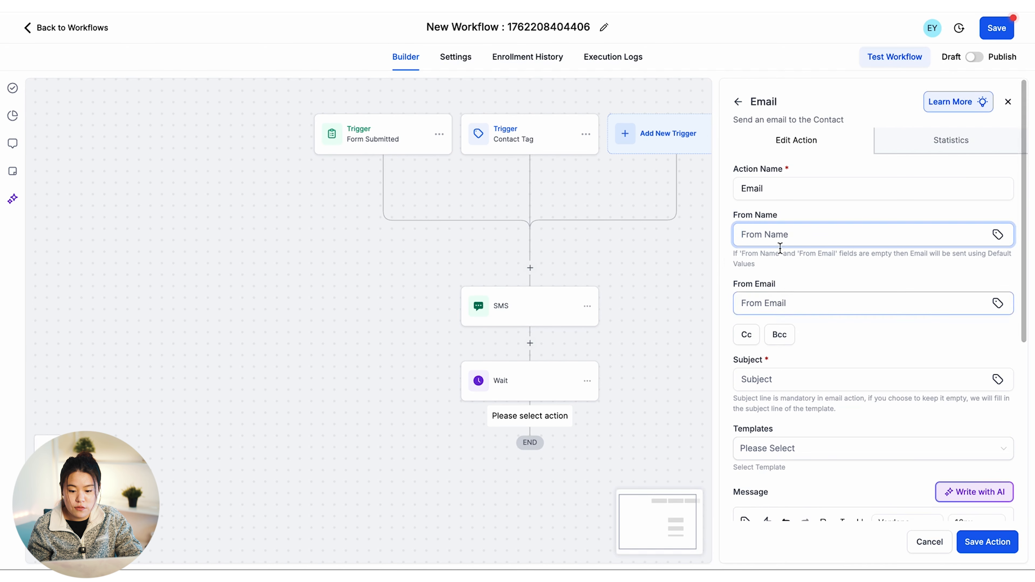
pyautogui.scroll(-1, 770, 202)
# Give the email subject 'Welcome' and message 'Welcome!', then save the step
pyautogui.click(795, 328)
pyautogui.write('Welcome')
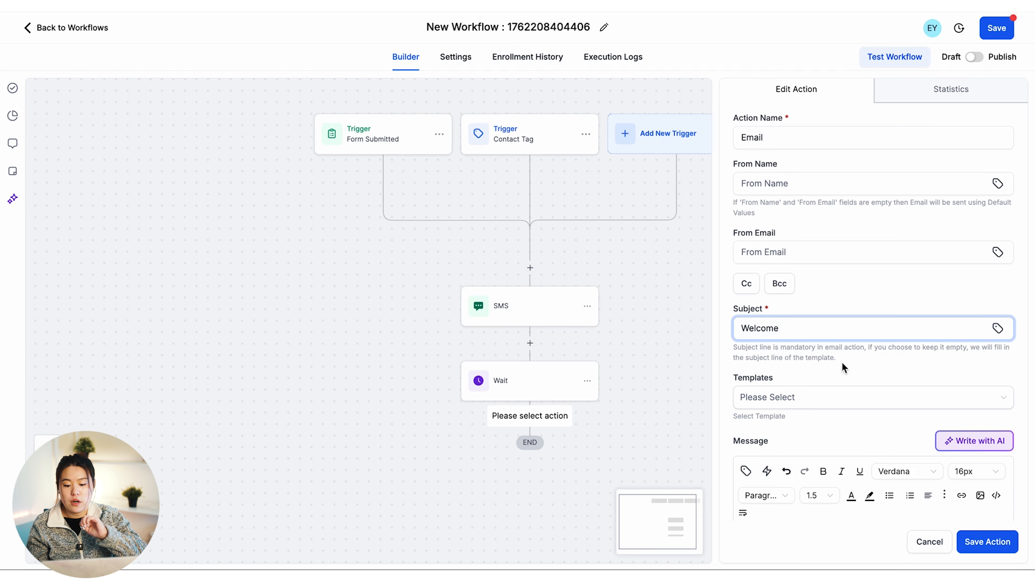
pyautogui.scroll(-1, 889, 385)
pyautogui.scroll(-1, 889, 384)
pyautogui.click(815, 303)
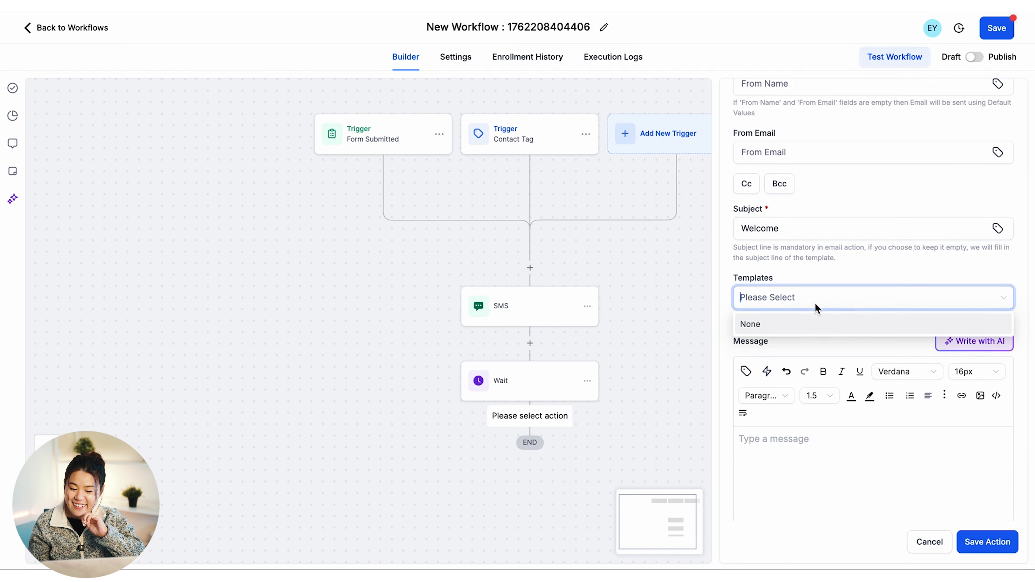
pyautogui.click(791, 488)
pyautogui.scroll(-1, 791, 488)
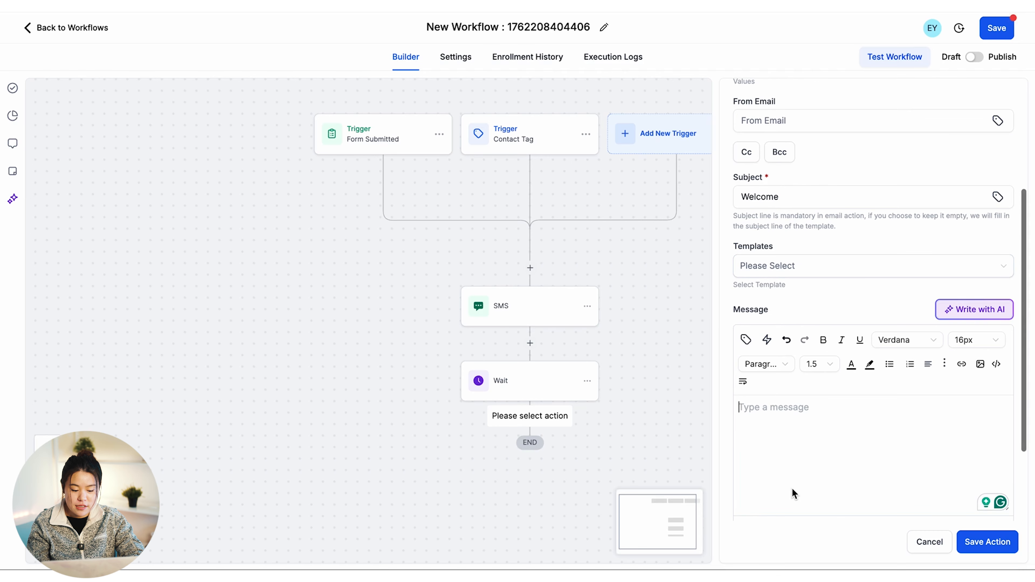
pyautogui.write('Welcome!')
pyautogui.click(986, 542)
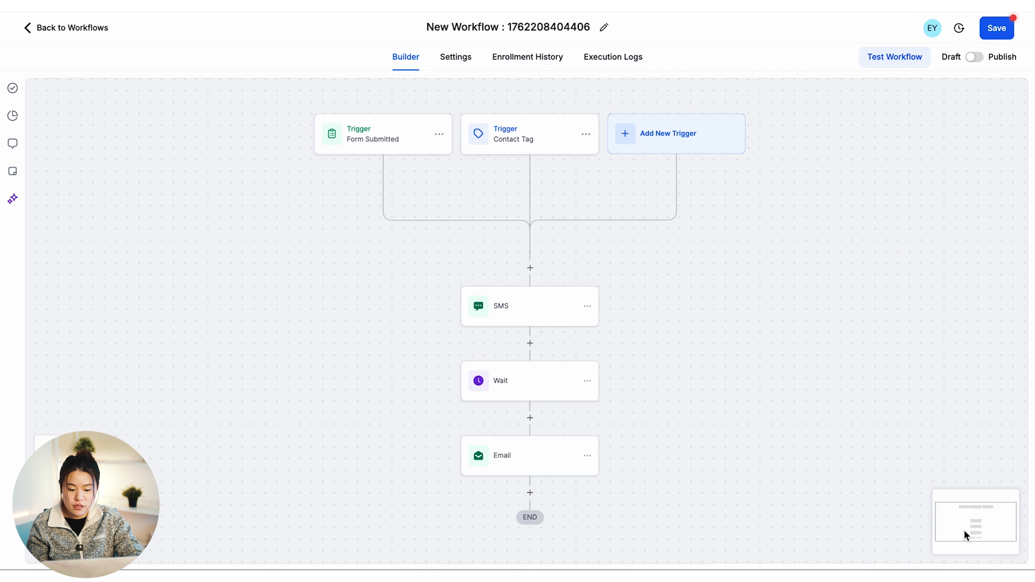
pyautogui.scroll(2, 520, 207)
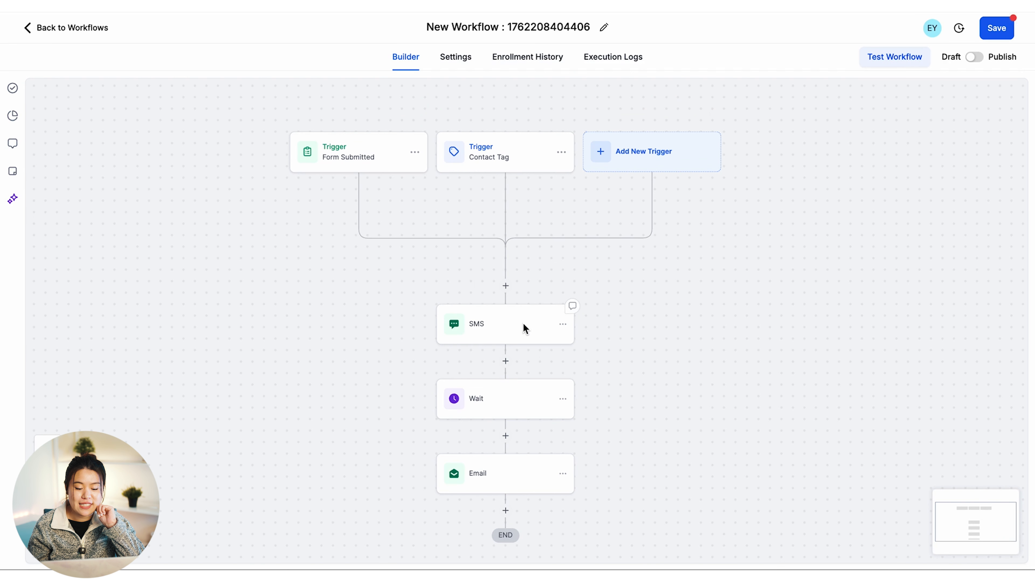
pyautogui.scroll(-1, 522, 324)
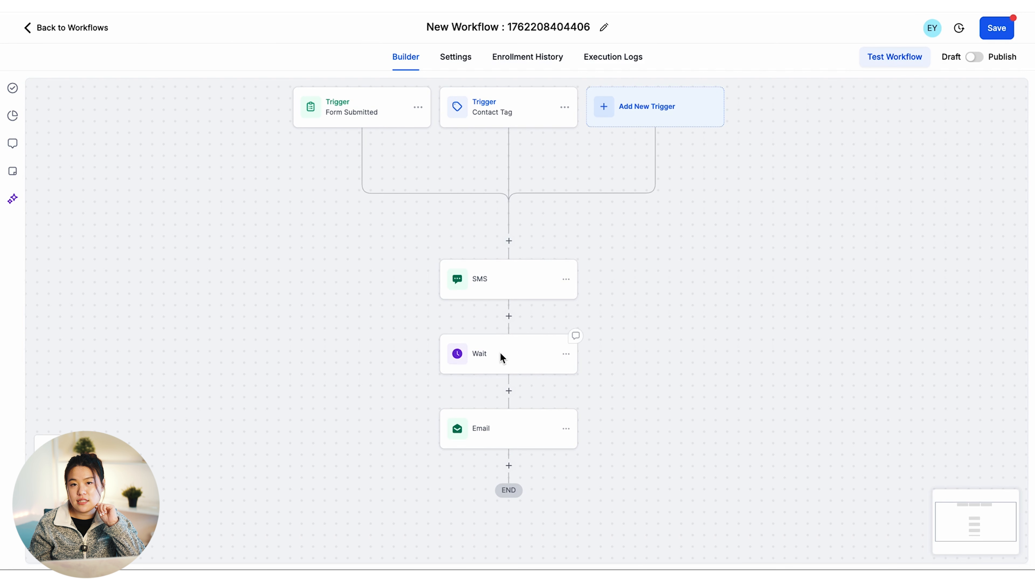
pyautogui.scroll(-1, 500, 353)
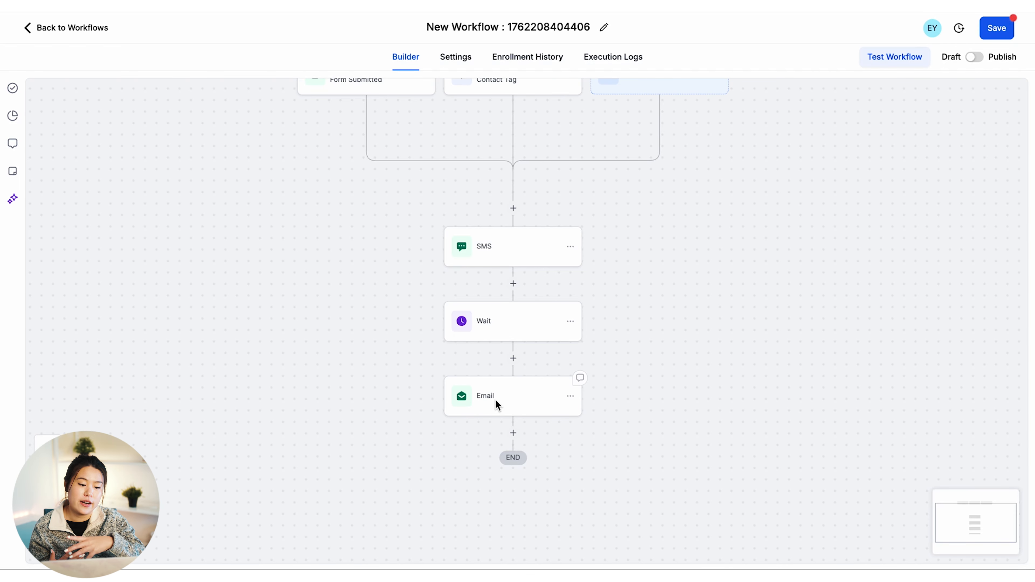
pyautogui.scroll(-2, 531, 386)
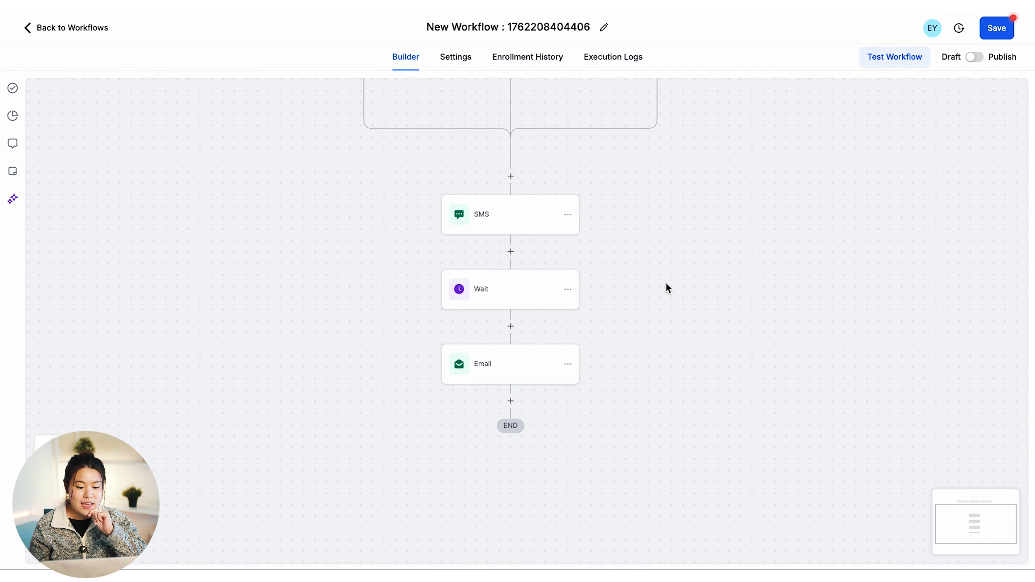
pyautogui.scroll(3, 665, 282)
pyautogui.scroll(1, 593, 222)
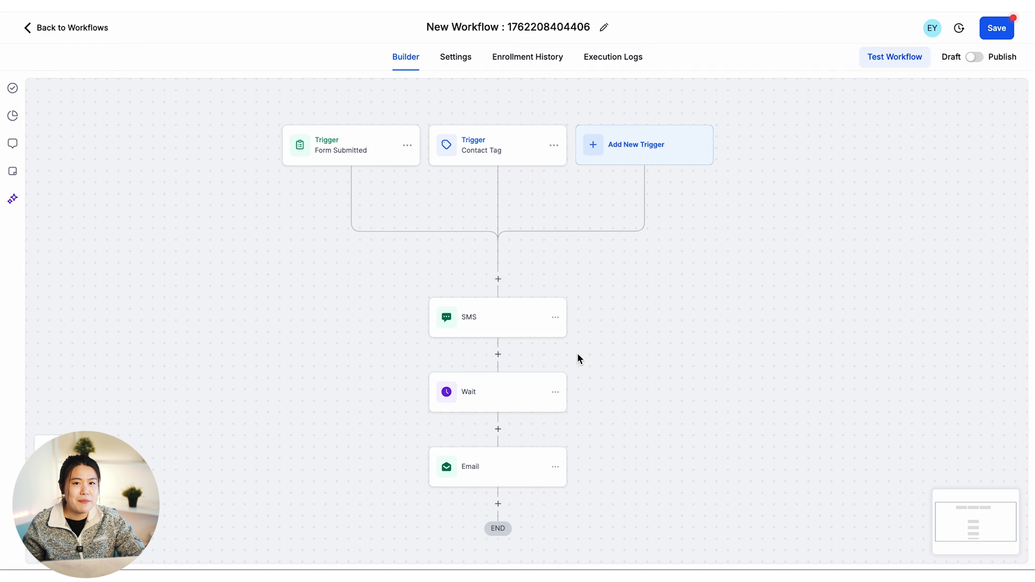
pyautogui.scroll(-1, 511, 299)
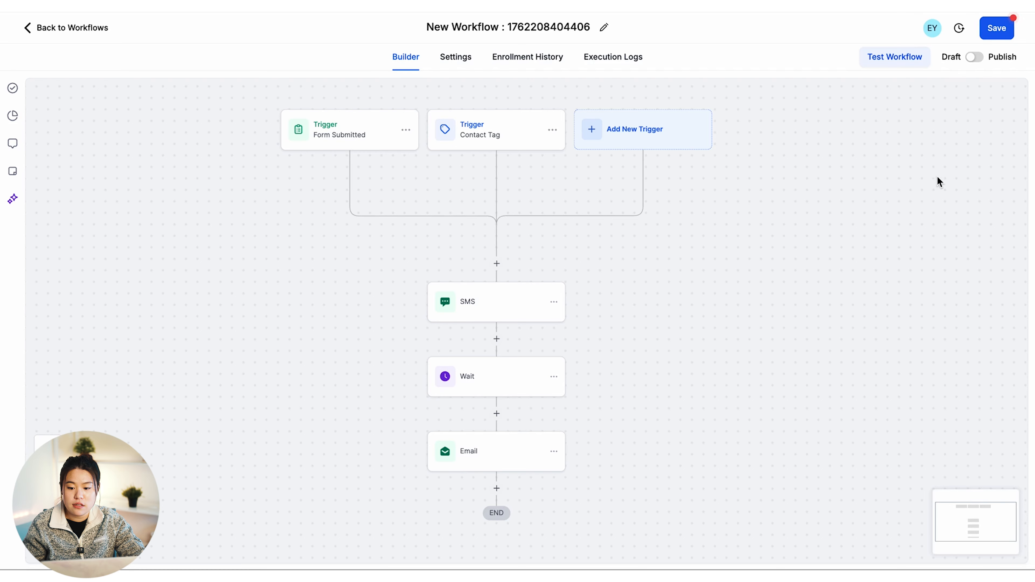
# Try the workflow test panel with no contacts available, then switch the workflow to Publish and save it
pyautogui.click(898, 59)
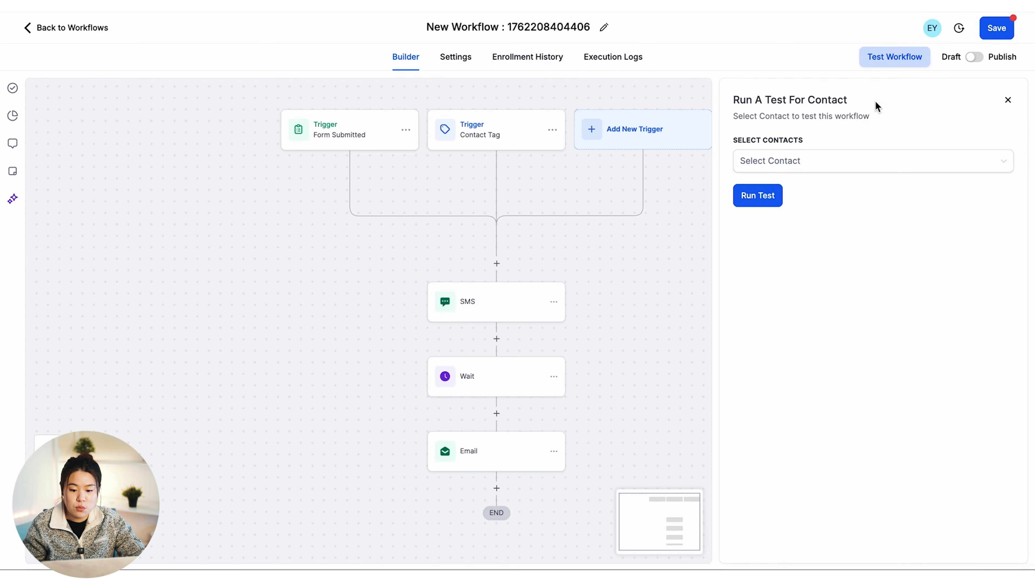
pyautogui.click(833, 162)
pyautogui.click(764, 271)
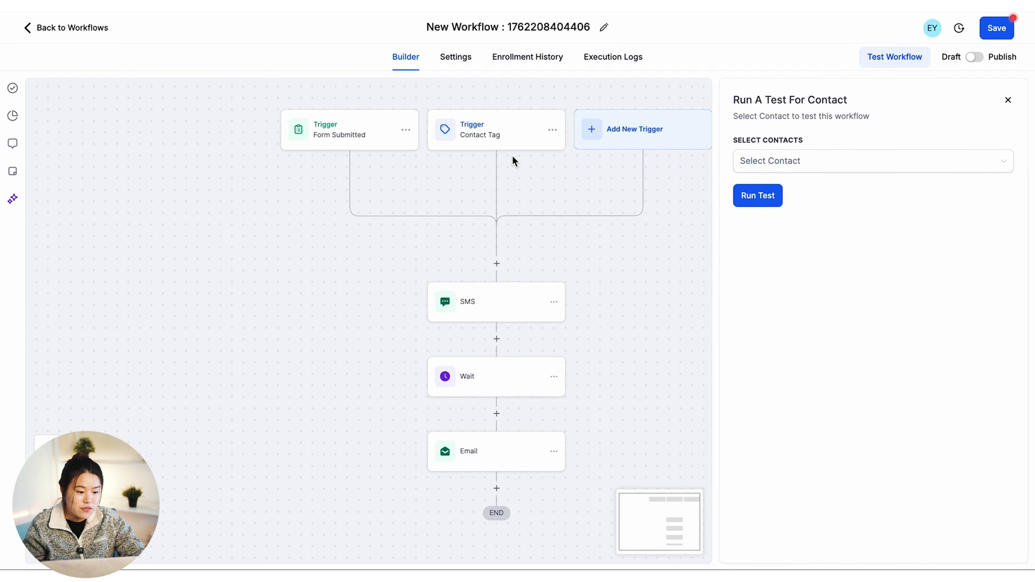
pyautogui.click(1008, 100)
pyautogui.click(976, 57)
pyautogui.click(1004, 27)
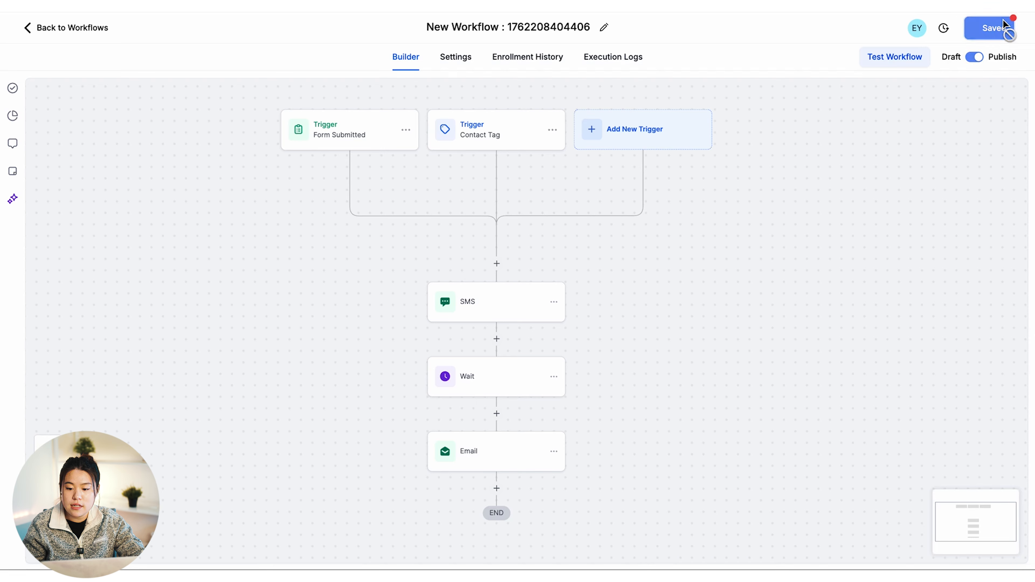